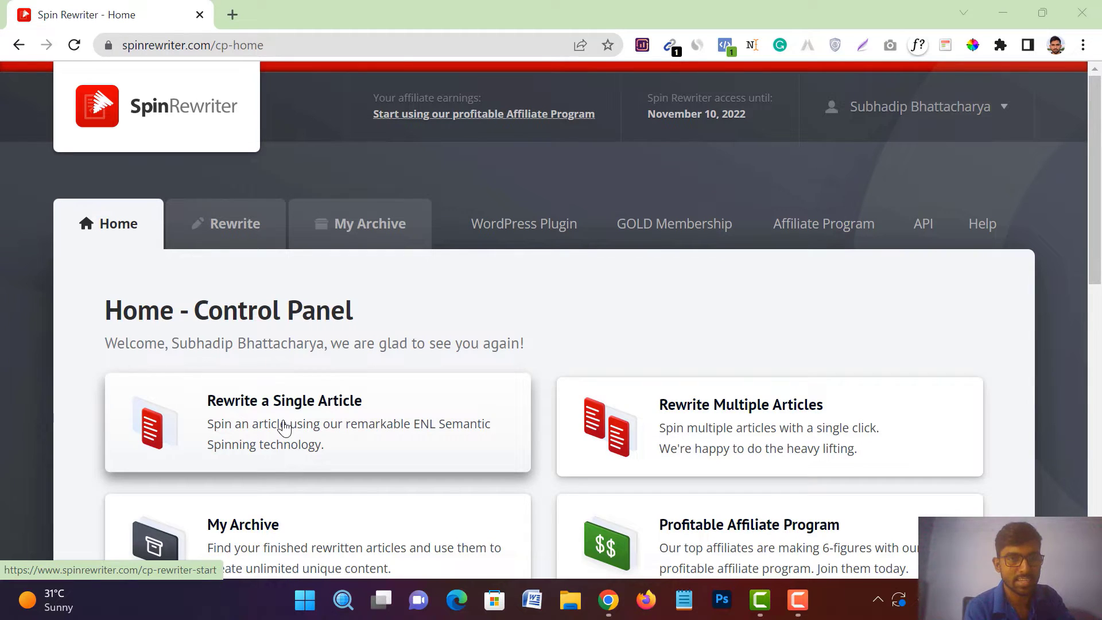
# Start a single-article rewrite and place the cursor in the empty 'Enter your article' box
pyautogui.click(286, 426)
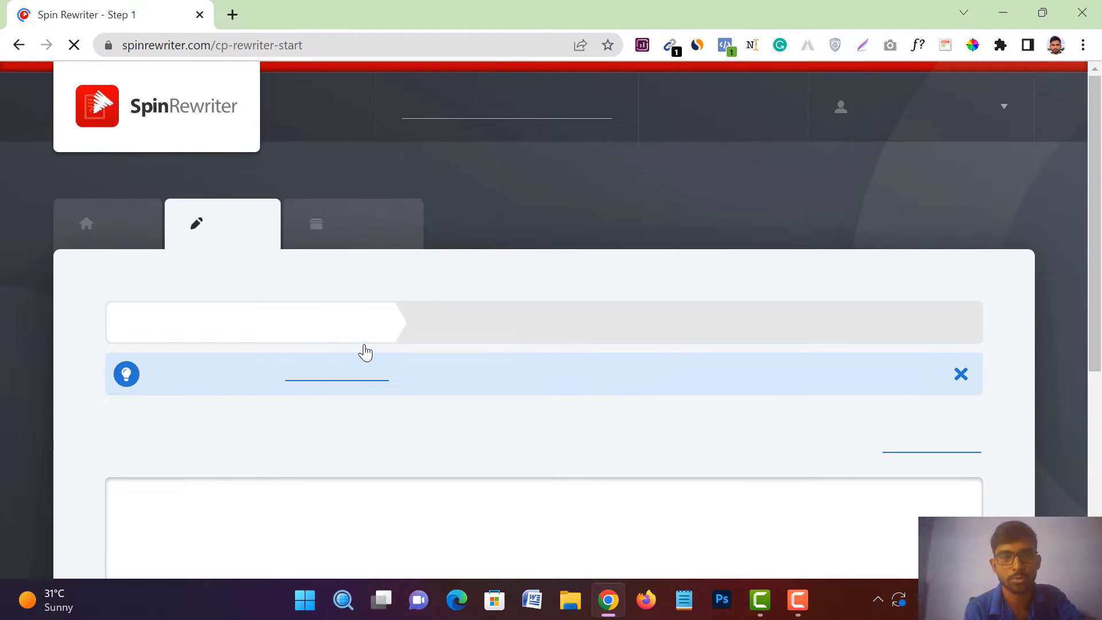
pyautogui.scroll(-3, 319, 359)
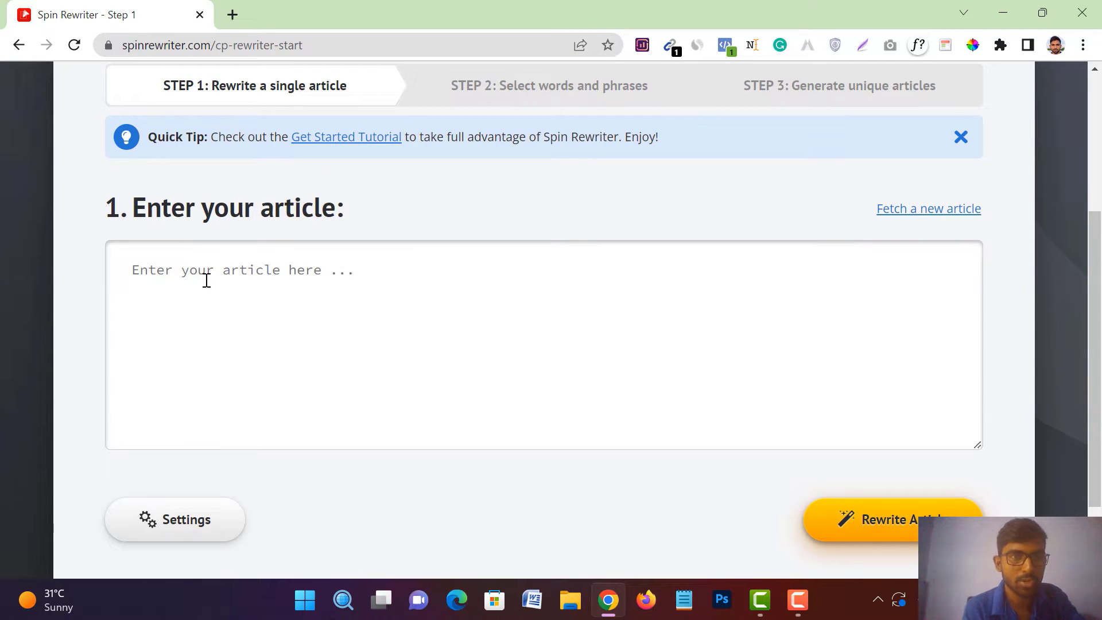
pyautogui.click(689, 270)
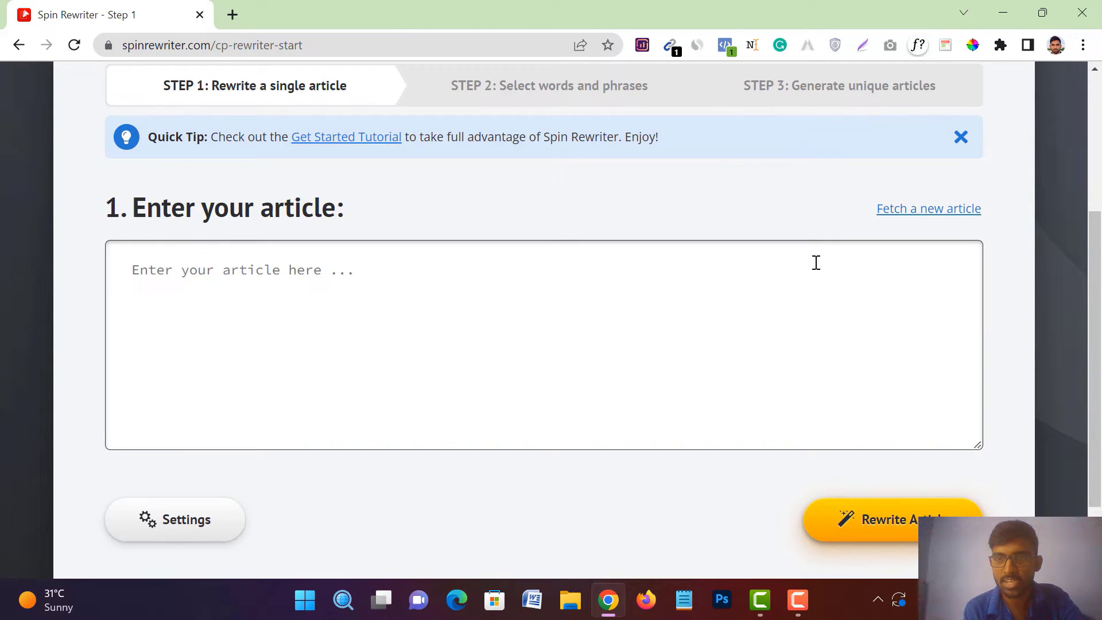
# Fetch articles for 'winter' and insert 'A Journey Through The Grand Cayman Islands' (877 words)
pyautogui.click(905, 217)
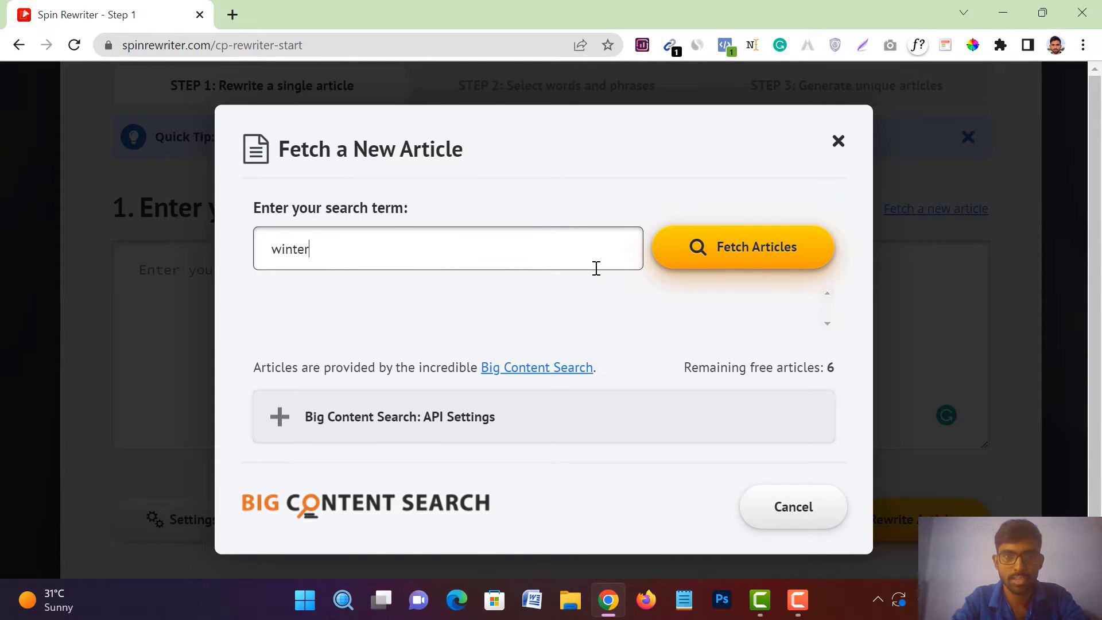
pyautogui.click(708, 256)
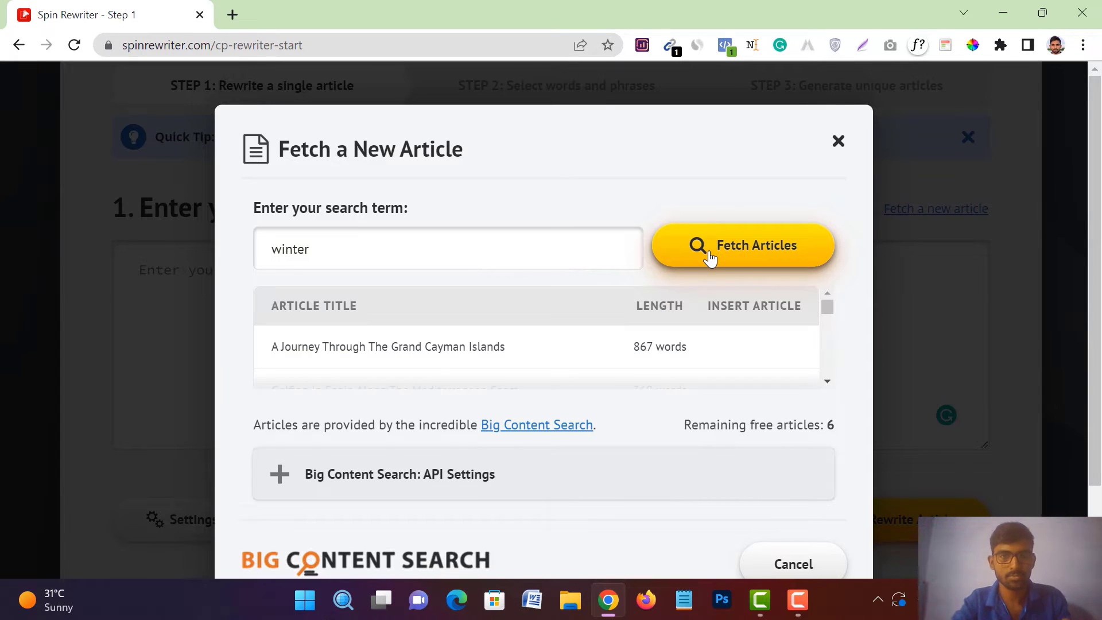
pyautogui.moveTo(511, 362)
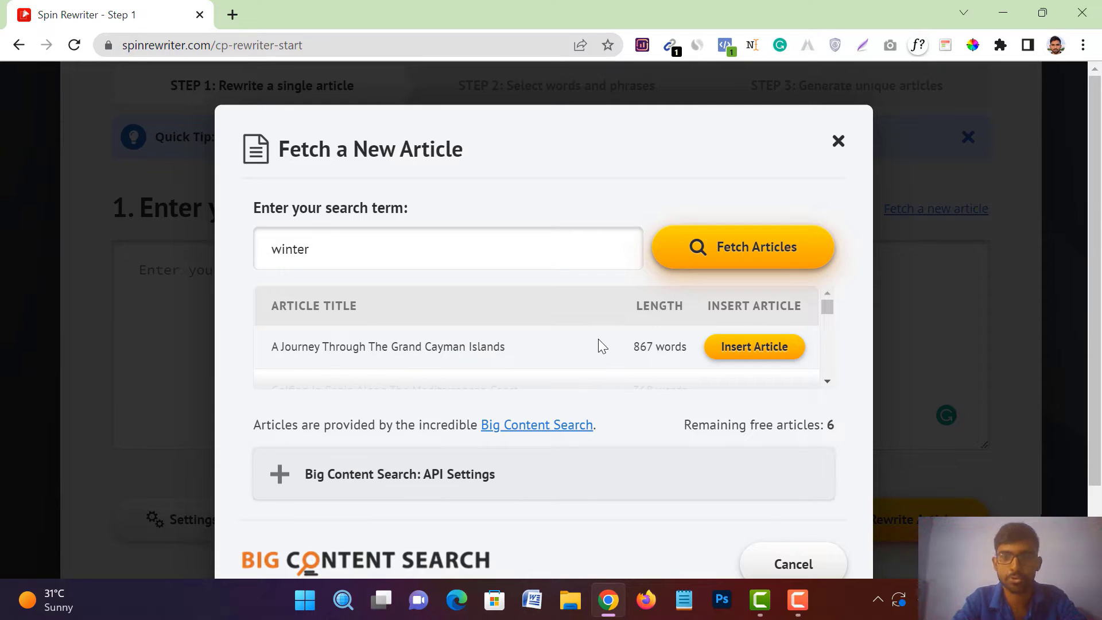
pyautogui.click(744, 356)
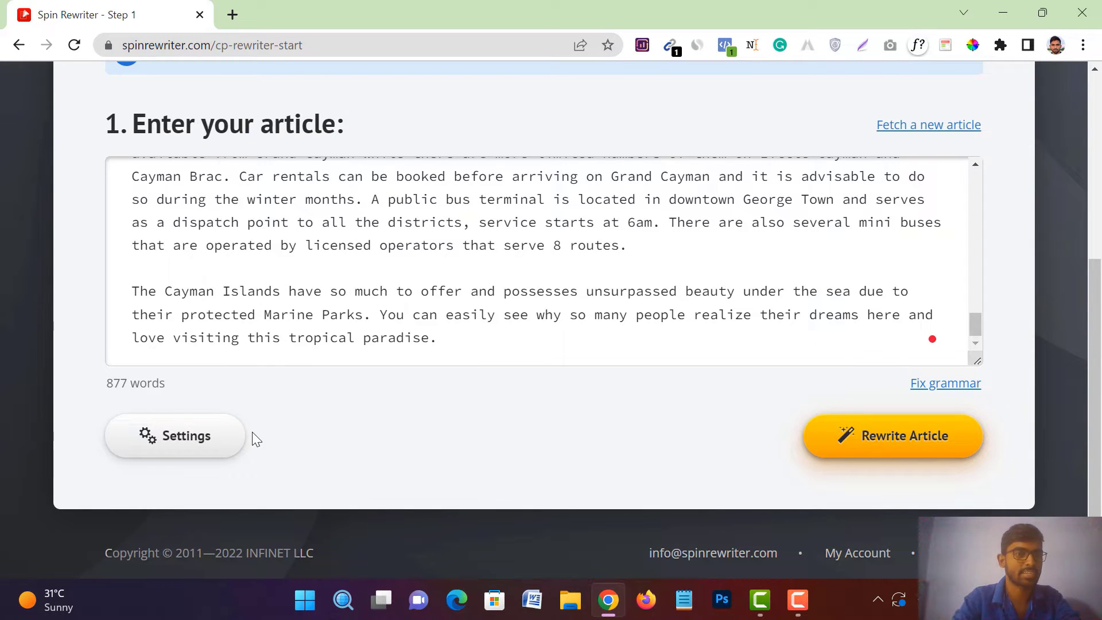
# In Sentences & Paragraphs settings, enable rewriting sentences, entire paragraphs, and phrase/sentence structure
pyautogui.click(174, 452)
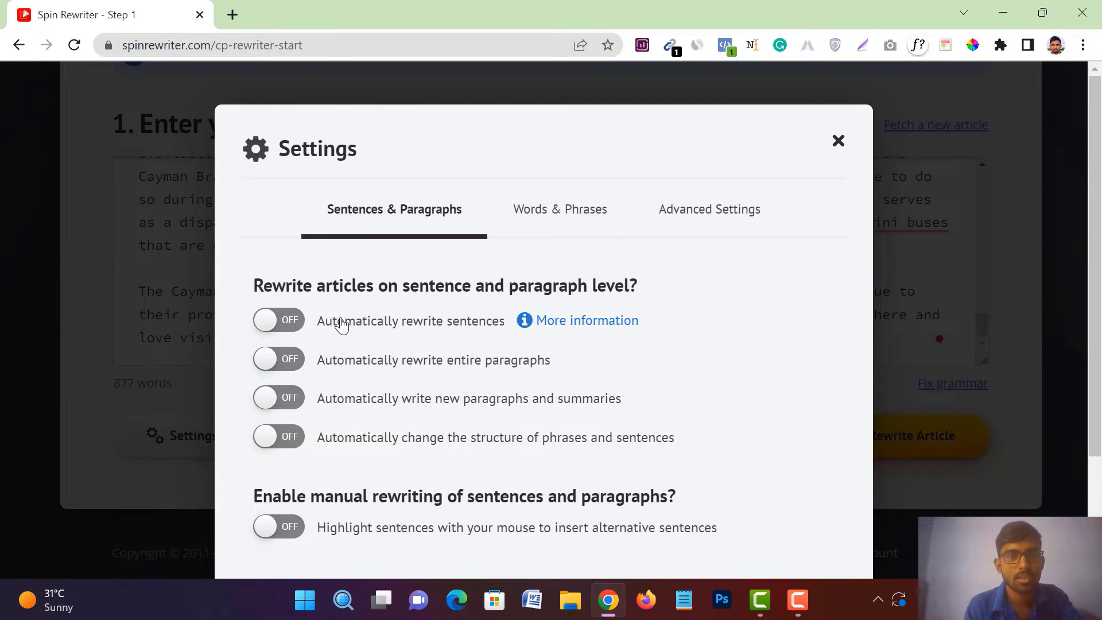
pyautogui.click(285, 330)
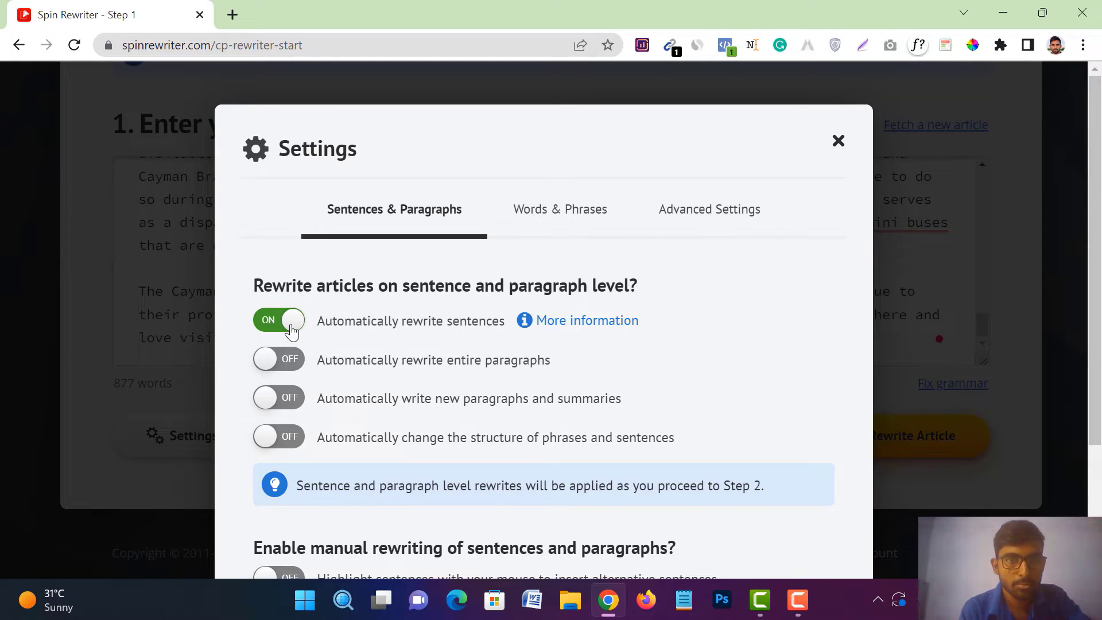
pyautogui.scroll(-1, 278, 358)
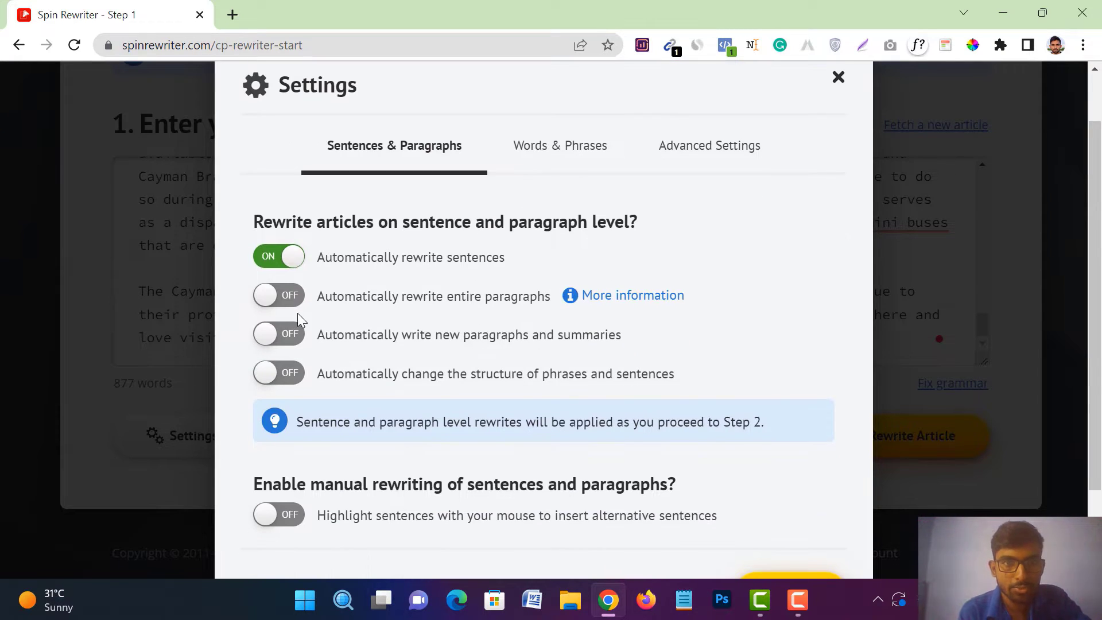
pyautogui.click(278, 298)
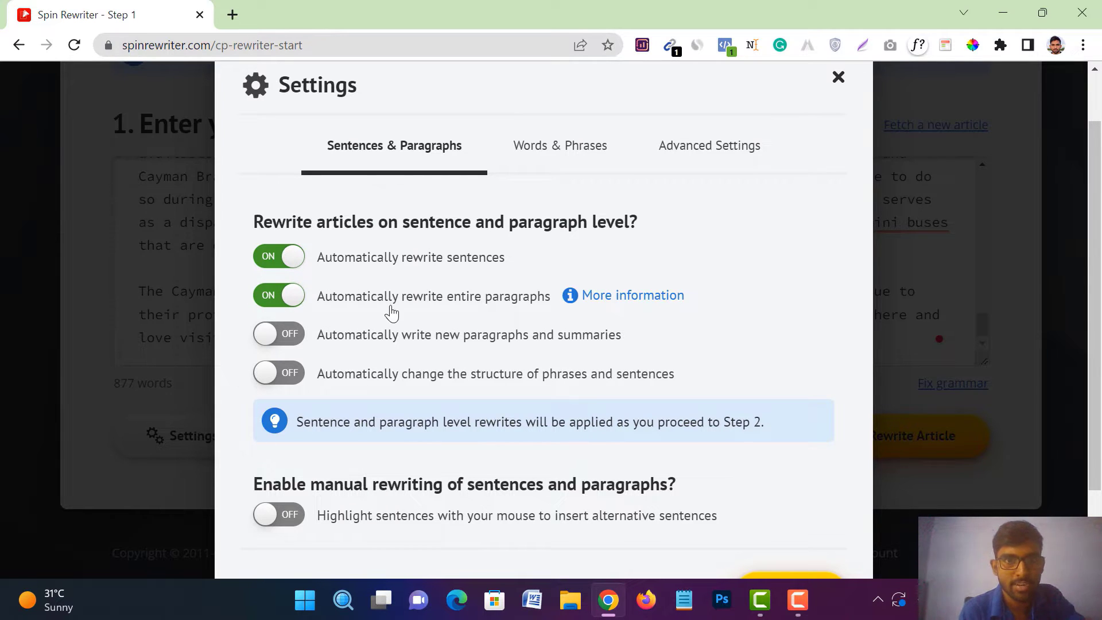
pyautogui.scroll(-2, 385, 313)
pyautogui.moveTo(352, 261)
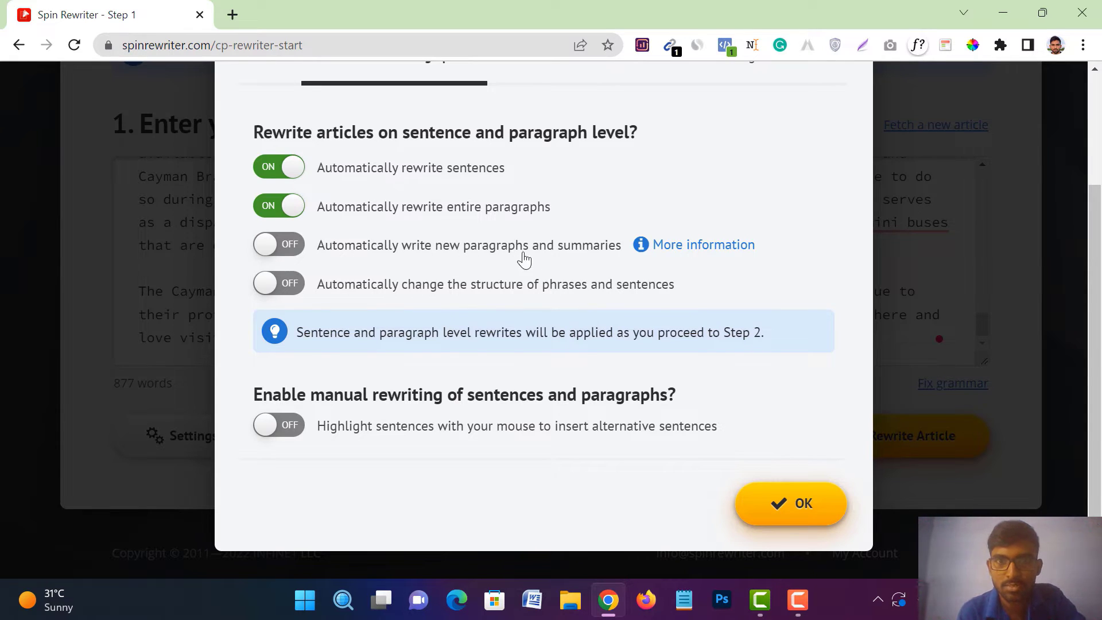
pyautogui.moveTo(322, 284)
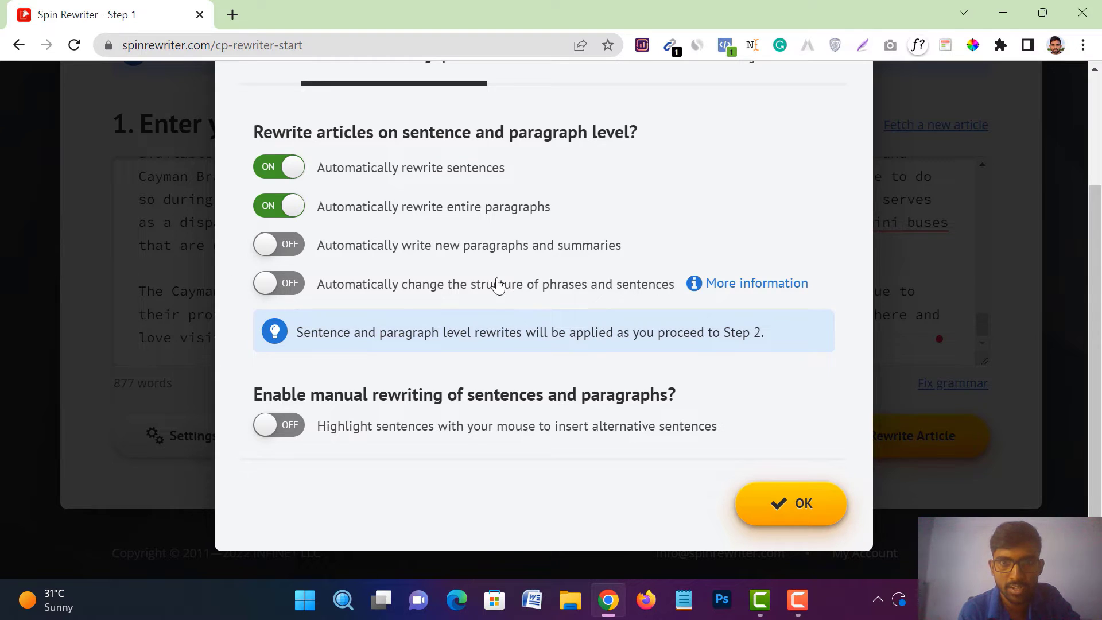
pyautogui.click(285, 284)
pyautogui.scroll(-1, 394, 315)
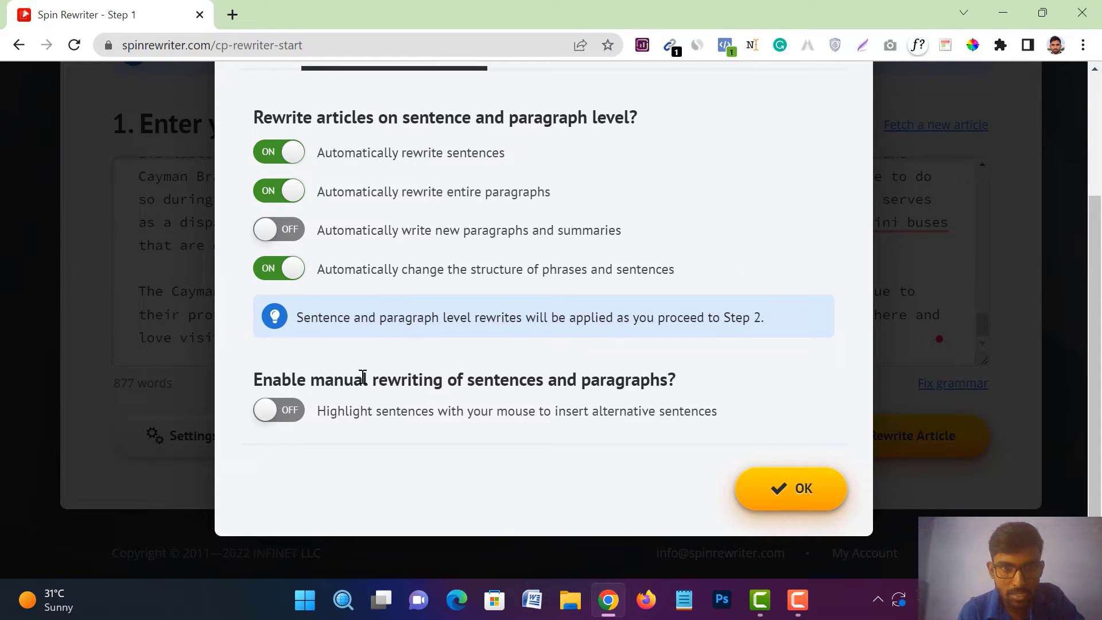
pyautogui.scroll(3, 423, 415)
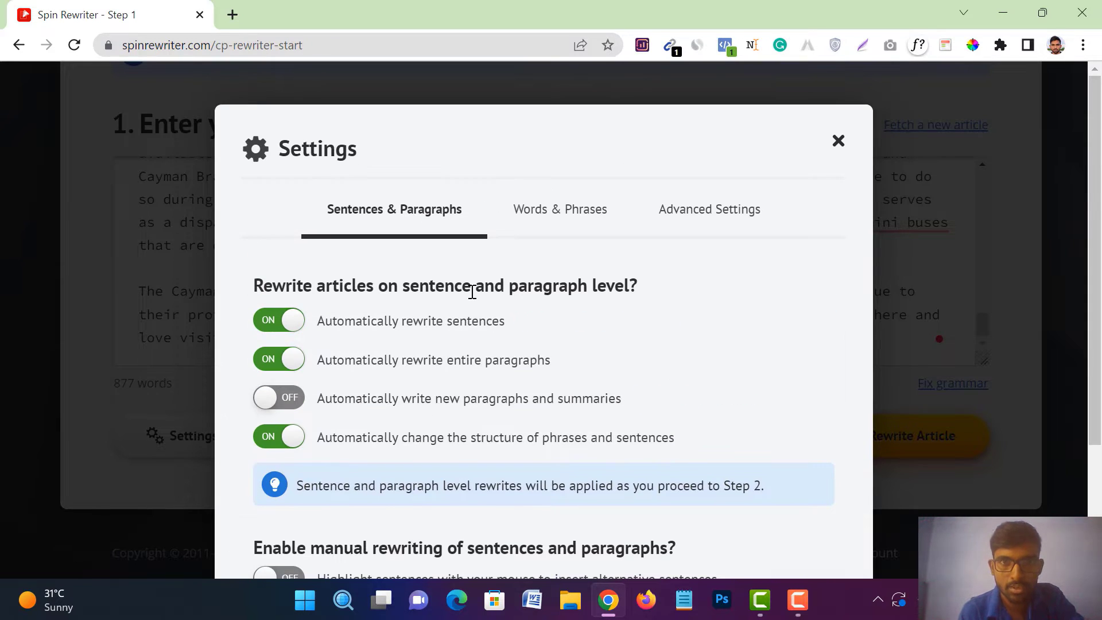
# Enable 'Automatically protect all Capitalized Words', check Advanced Settings, and save the settings with OK
pyautogui.click(549, 220)
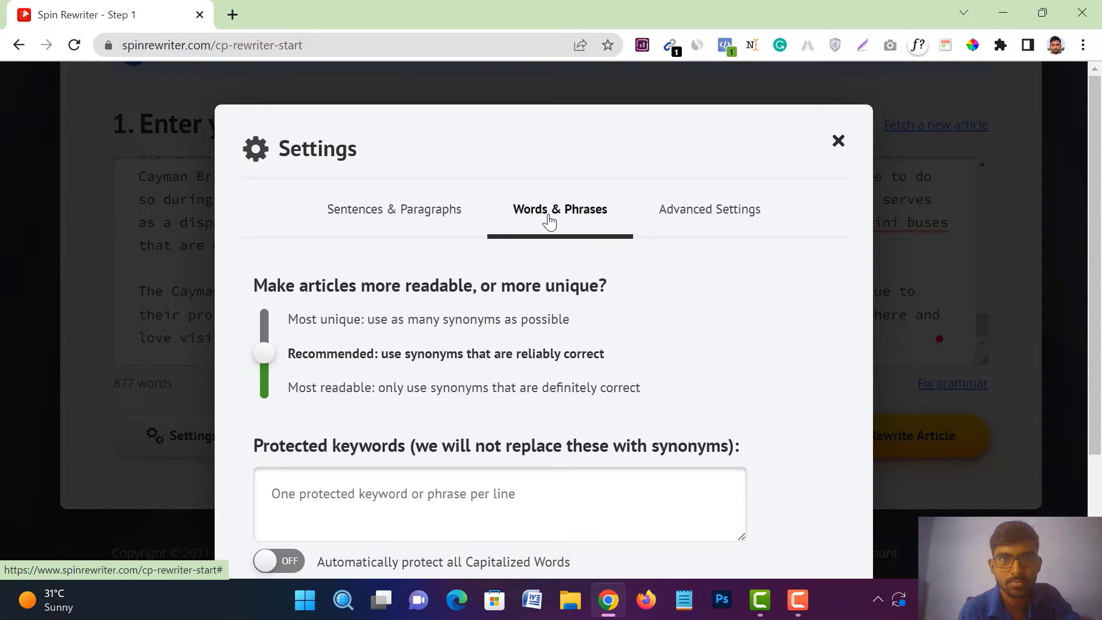
pyautogui.scroll(-1, 411, 323)
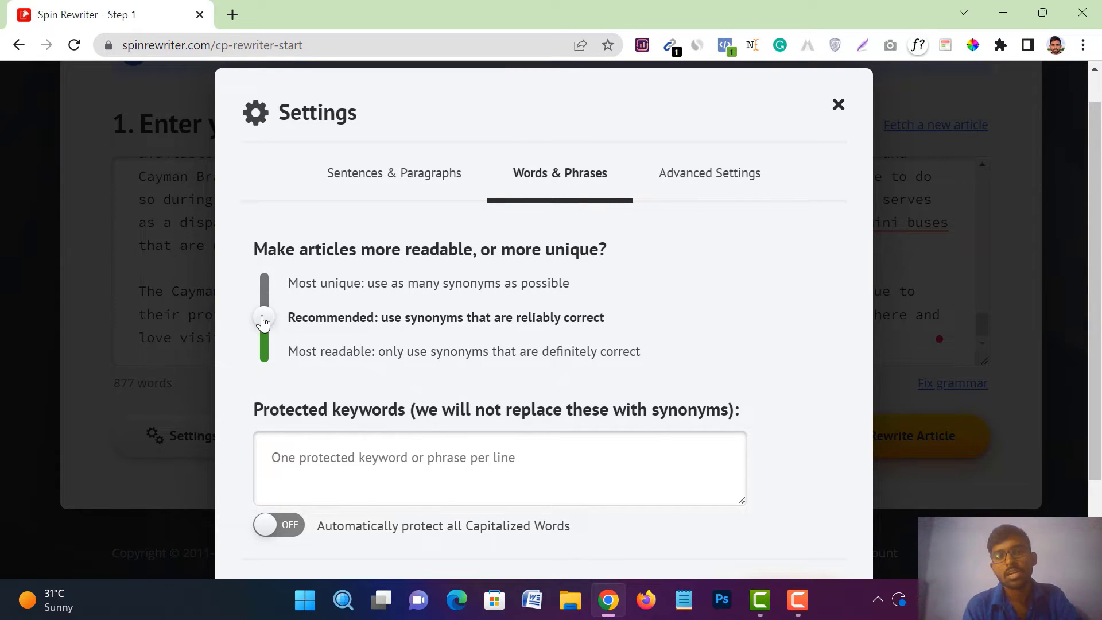
pyautogui.scroll(-2, 263, 323)
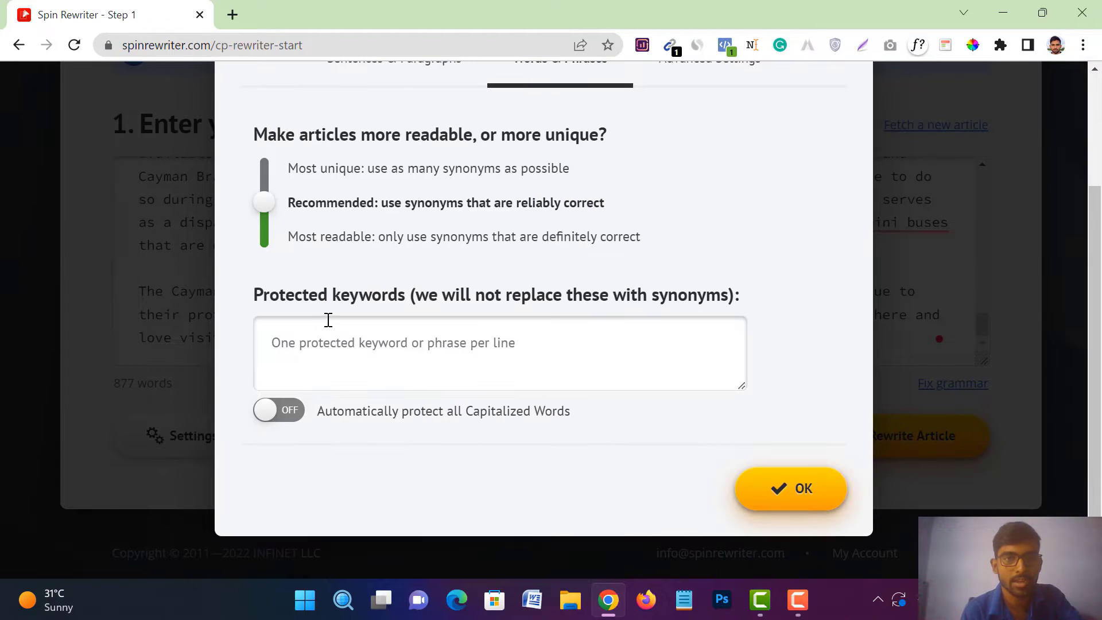
pyautogui.click(280, 419)
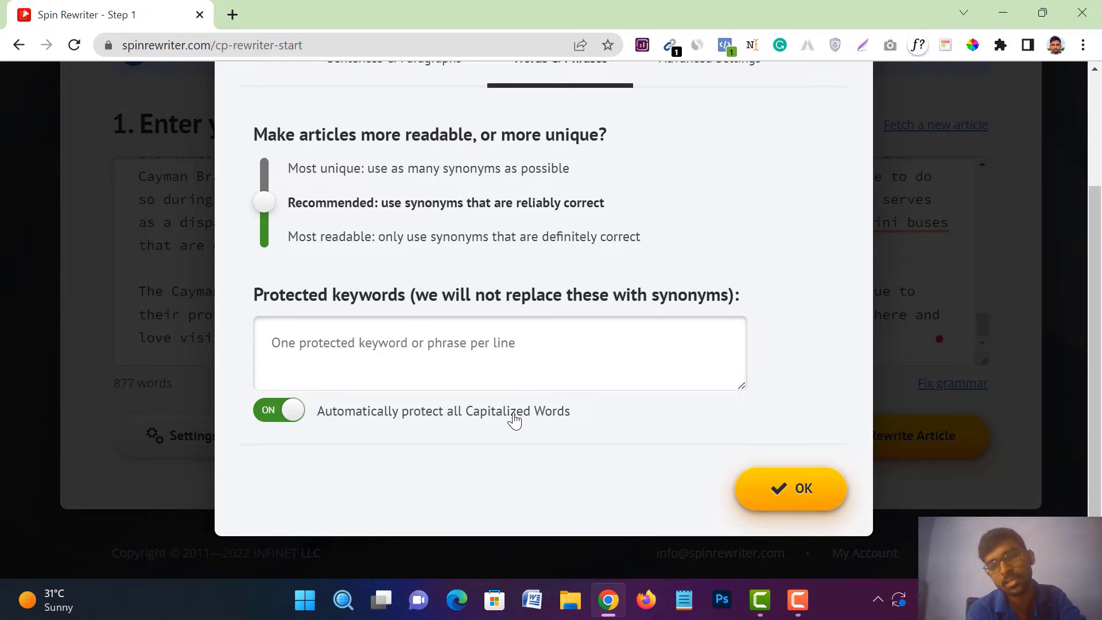
pyautogui.scroll(2, 513, 420)
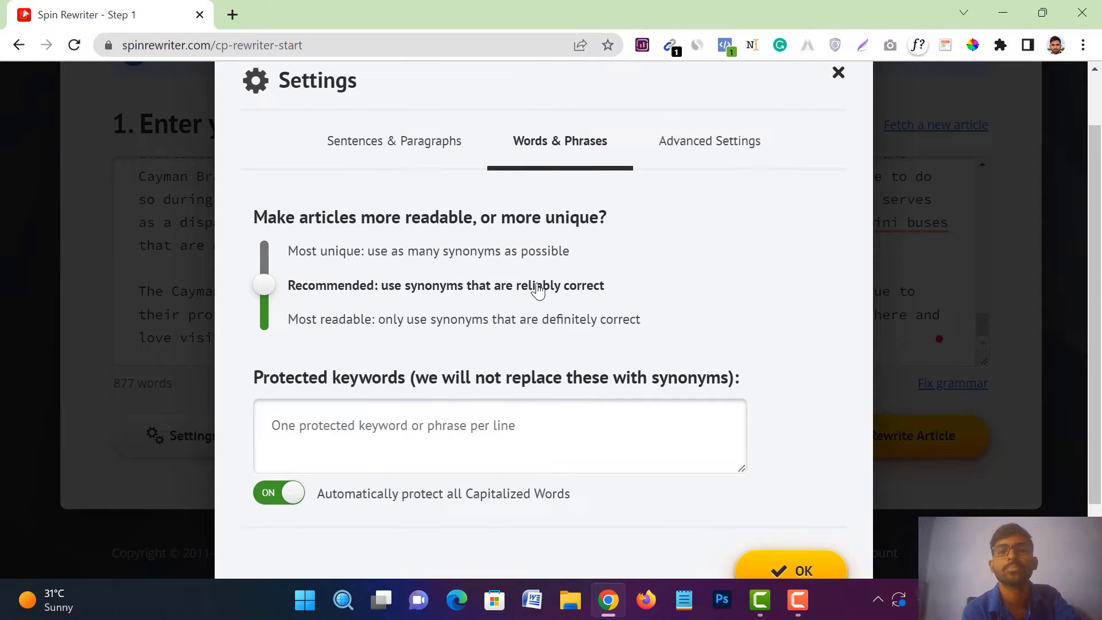
pyautogui.click(691, 157)
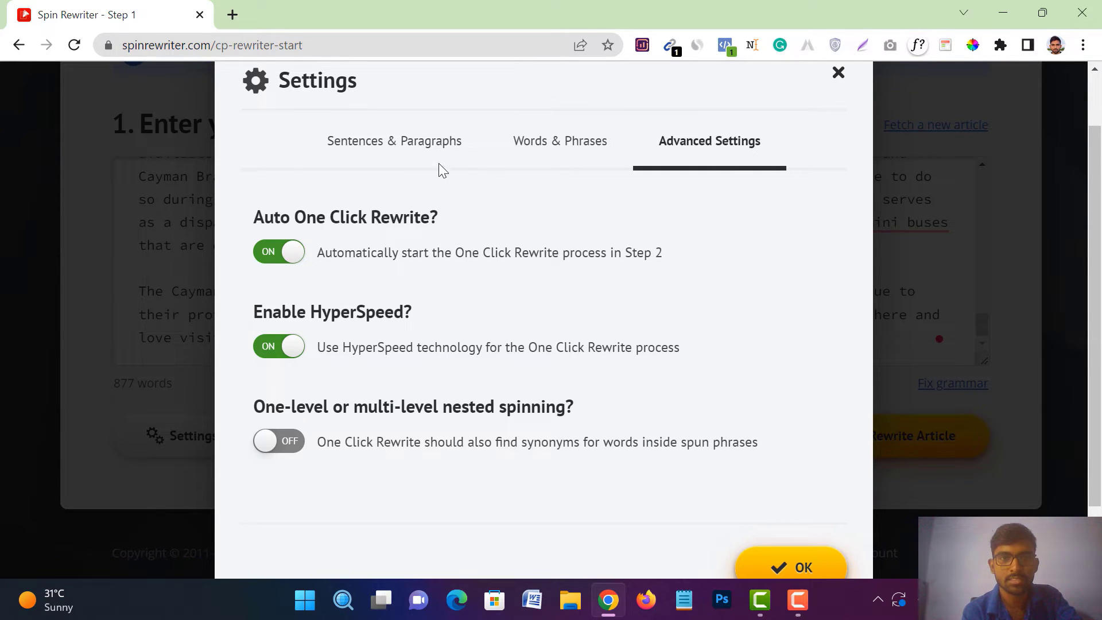
pyautogui.scroll(-2, 746, 430)
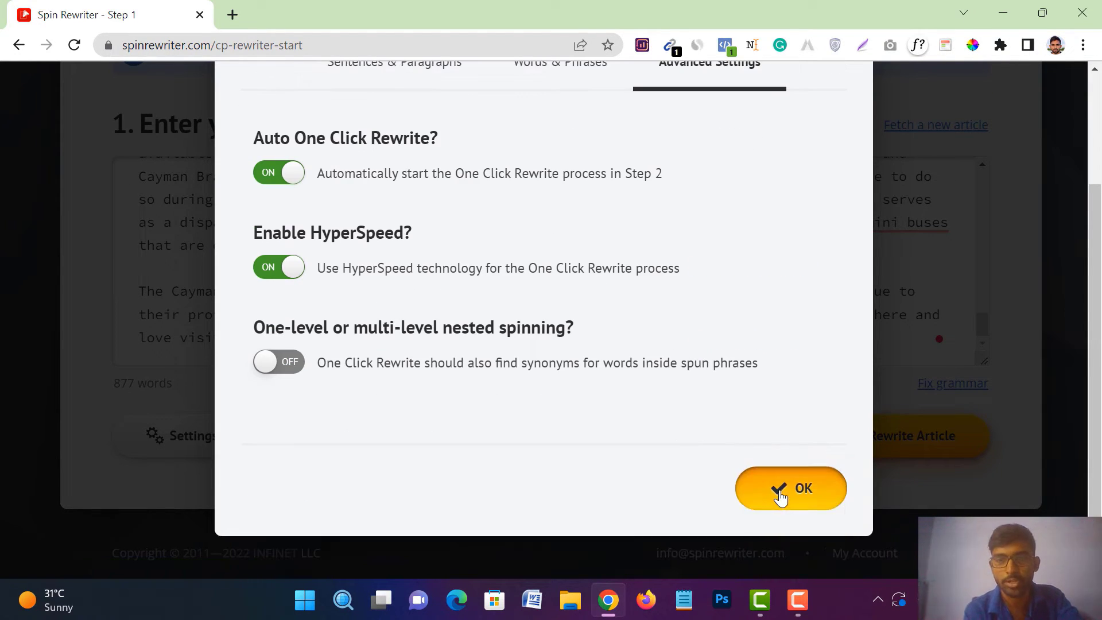
pyautogui.click(781, 497)
pyautogui.scroll(1, 687, 462)
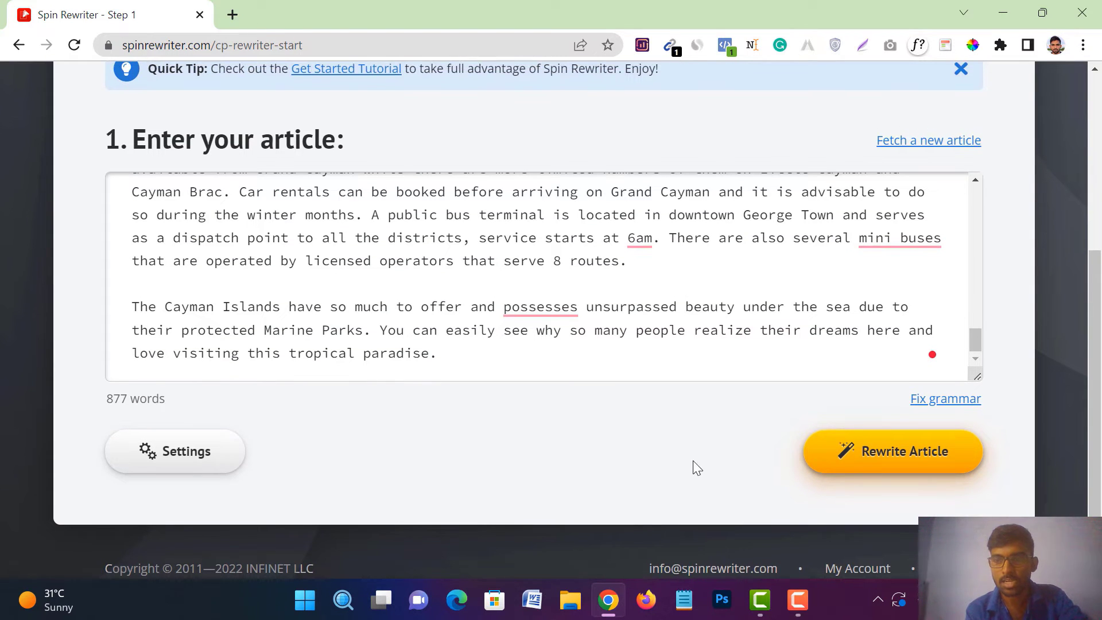
pyautogui.click(878, 453)
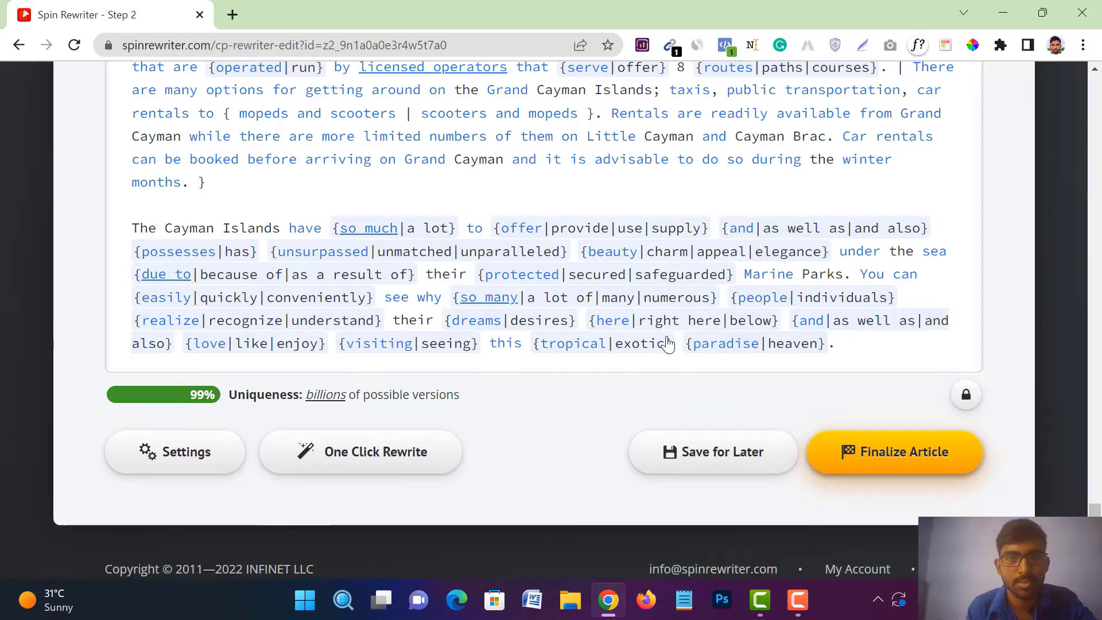
pyautogui.scroll(15, 667, 343)
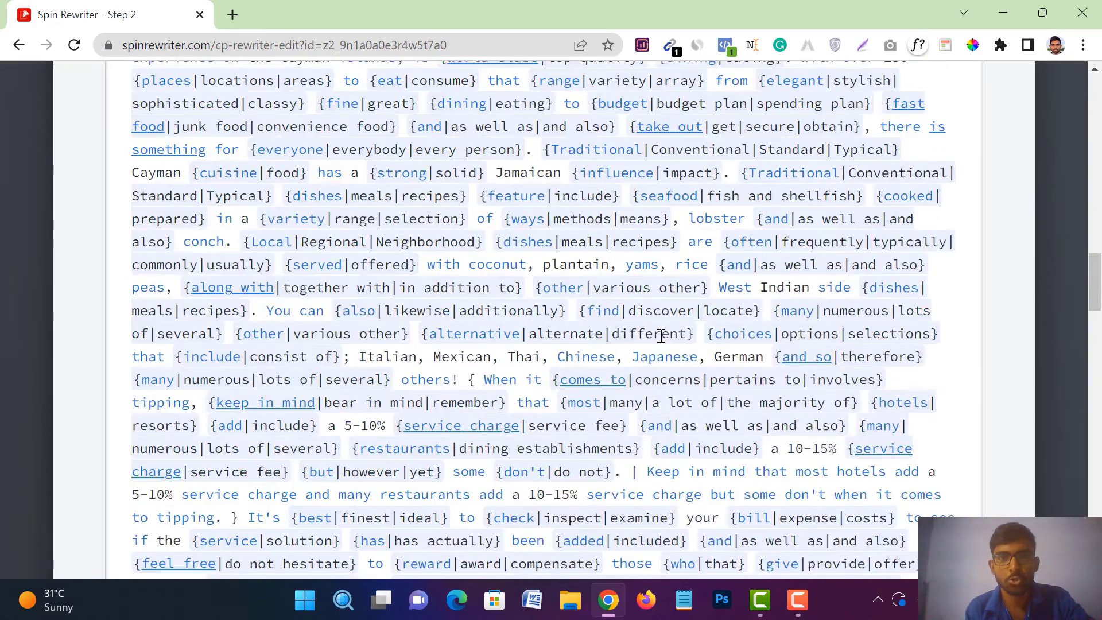
pyautogui.scroll(15, 661, 336)
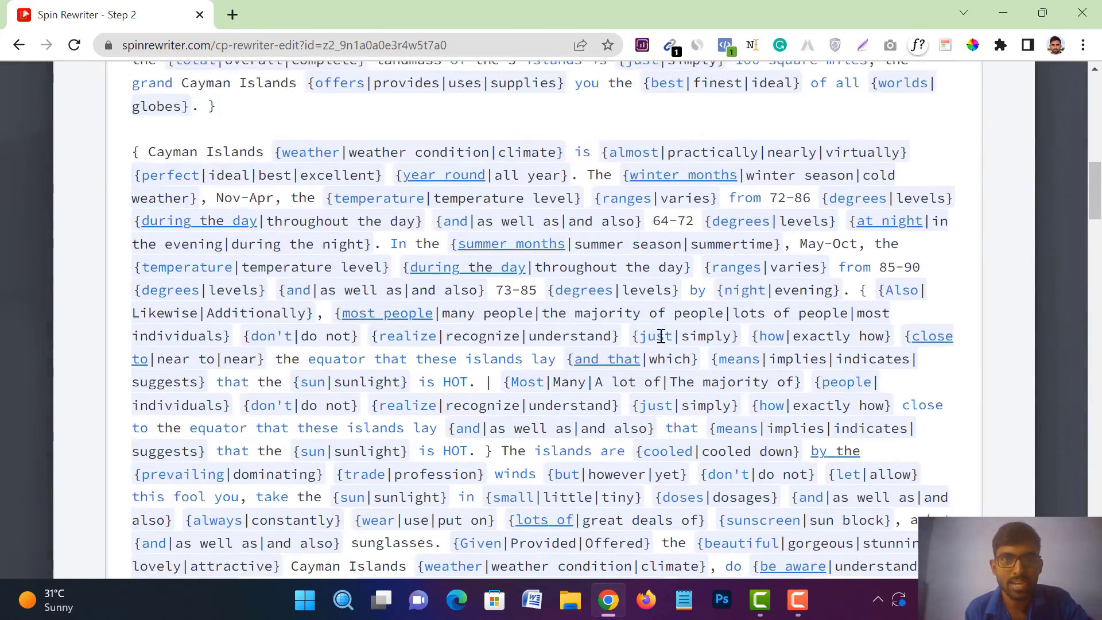
pyautogui.scroll(8, 661, 337)
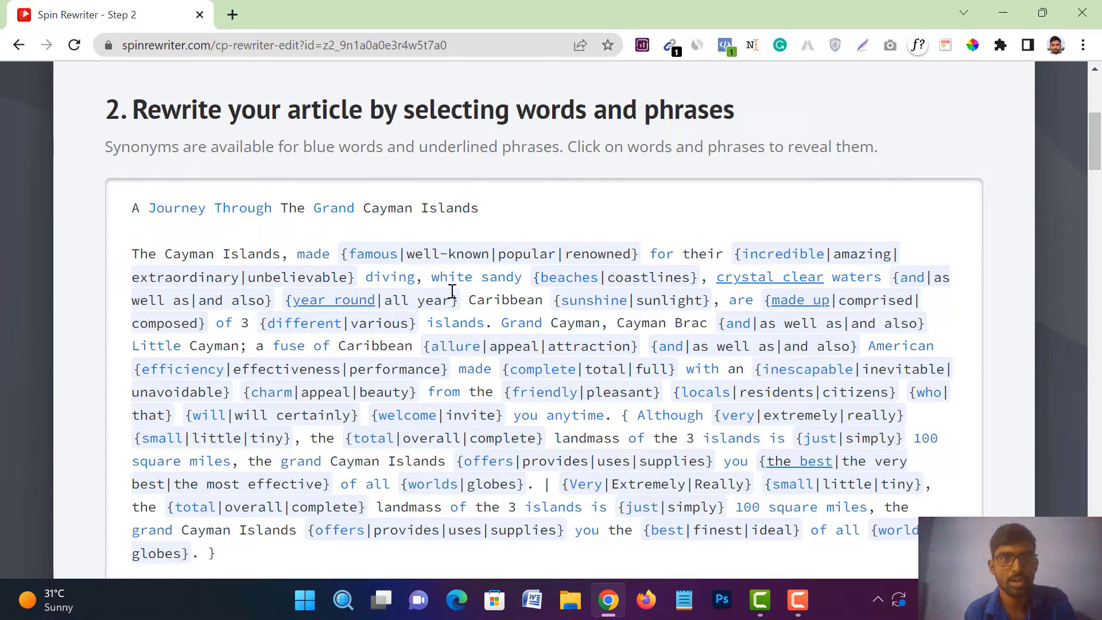
pyautogui.scroll(-2, 452, 292)
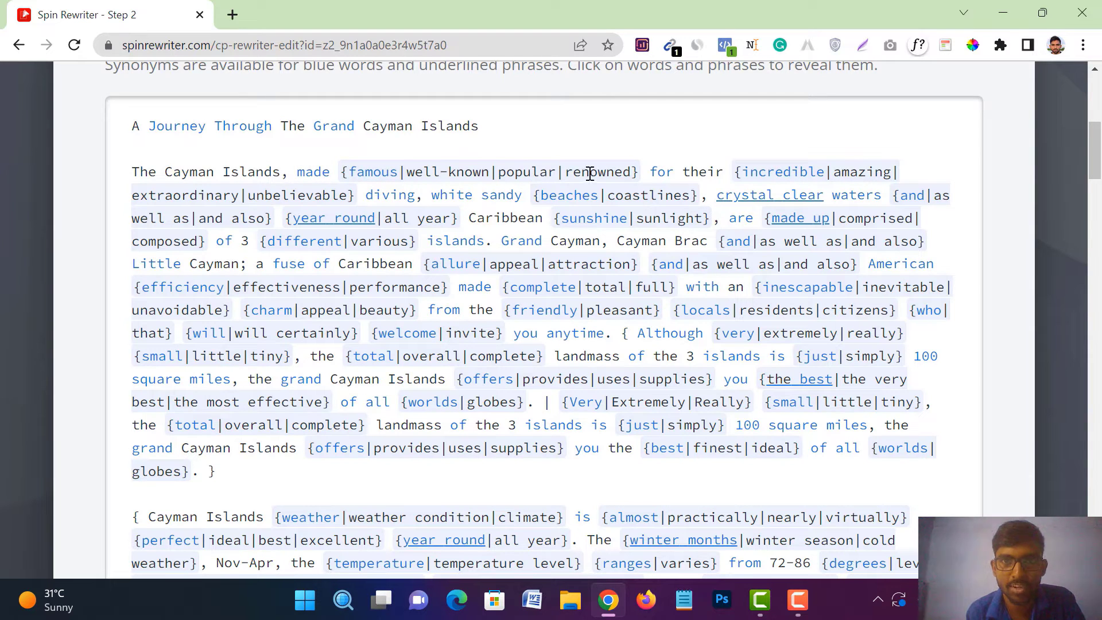
pyautogui.click(384, 175)
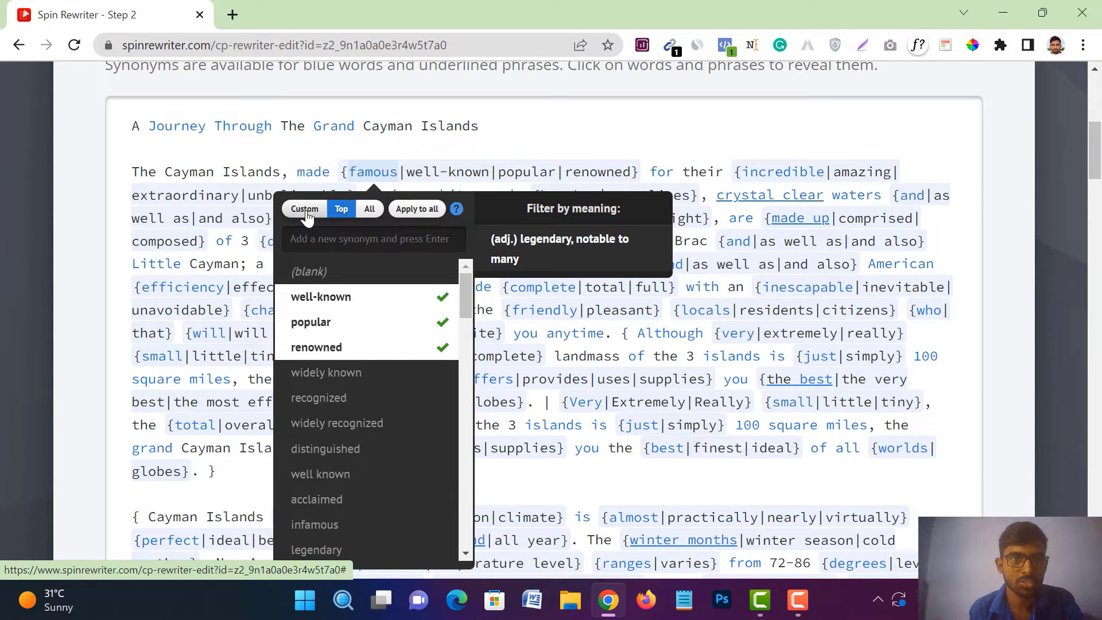
pyautogui.click(341, 210)
pyautogui.click(369, 213)
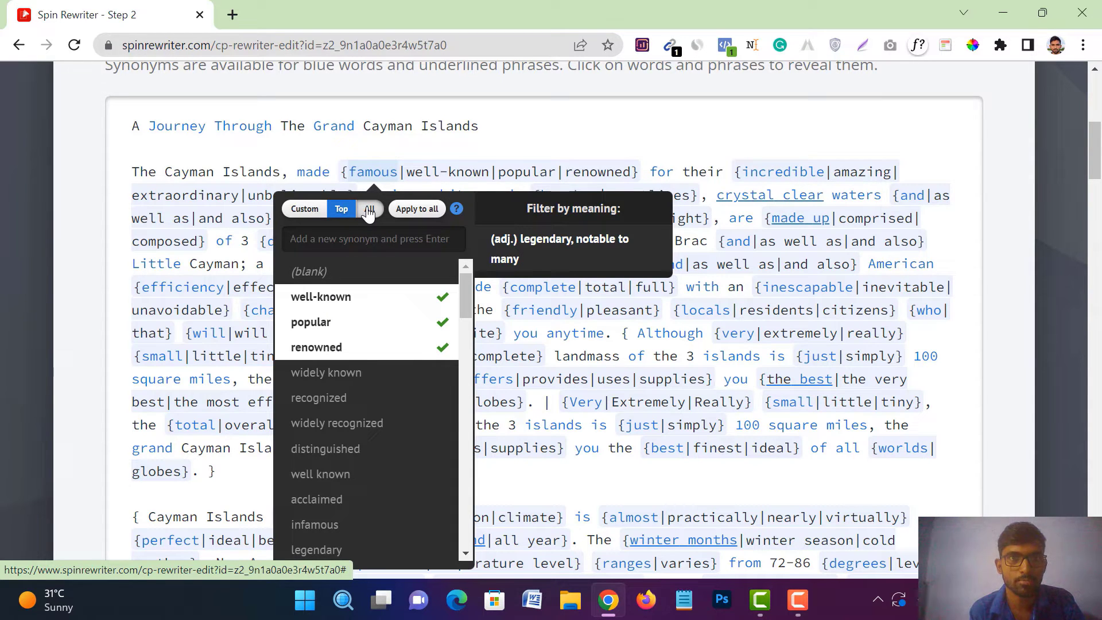
pyautogui.scroll(1, 413, 276)
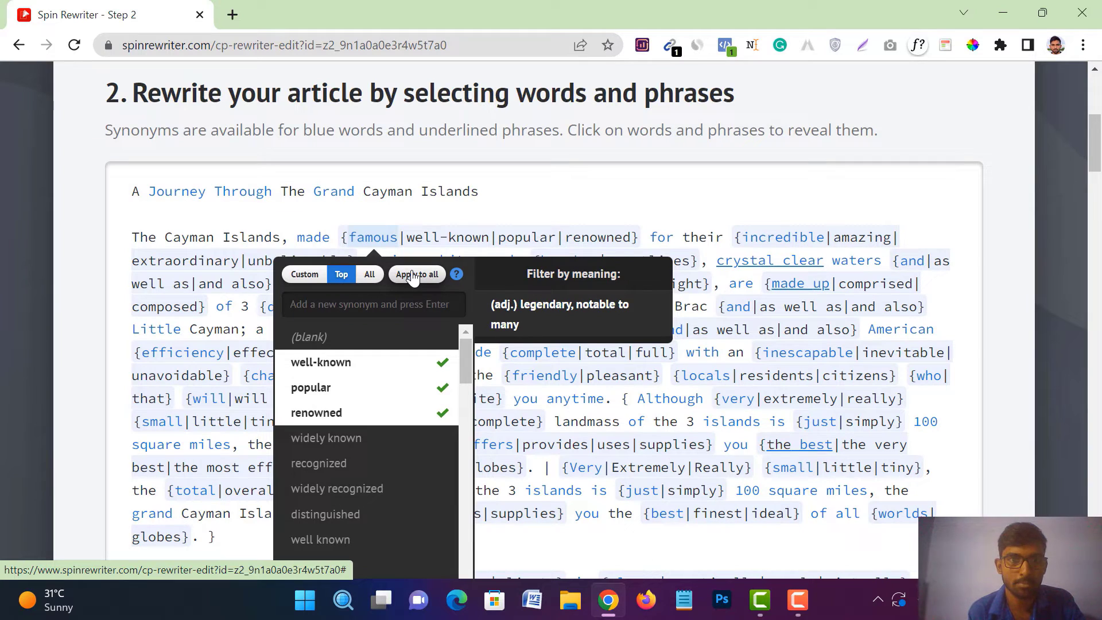
pyautogui.click(413, 275)
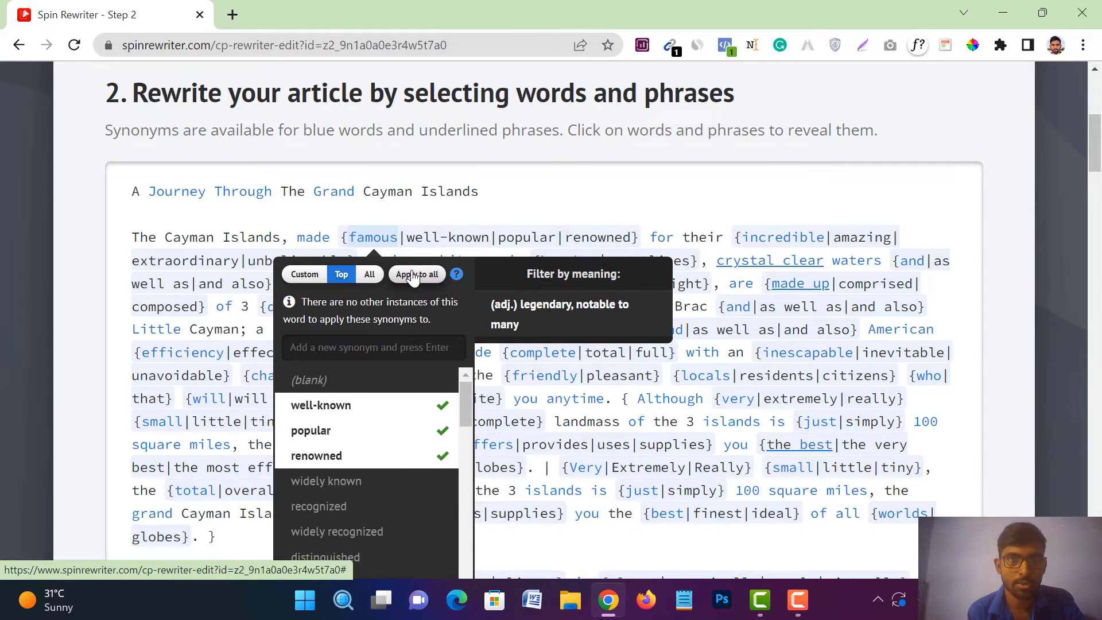
pyautogui.scroll(-8, 529, 287)
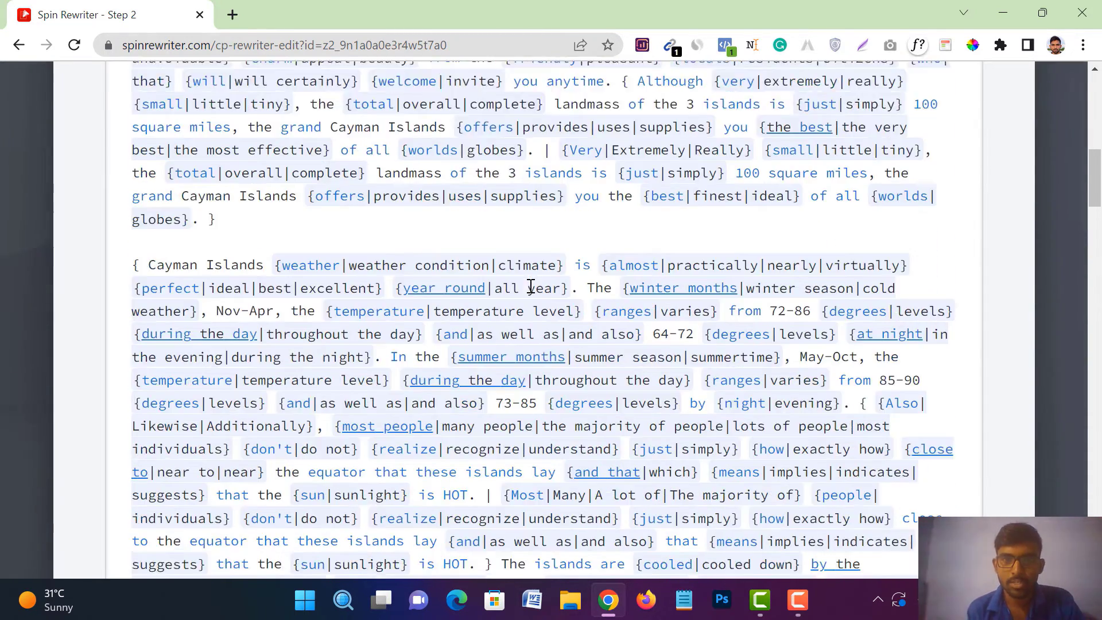
pyautogui.scroll(-12, 531, 286)
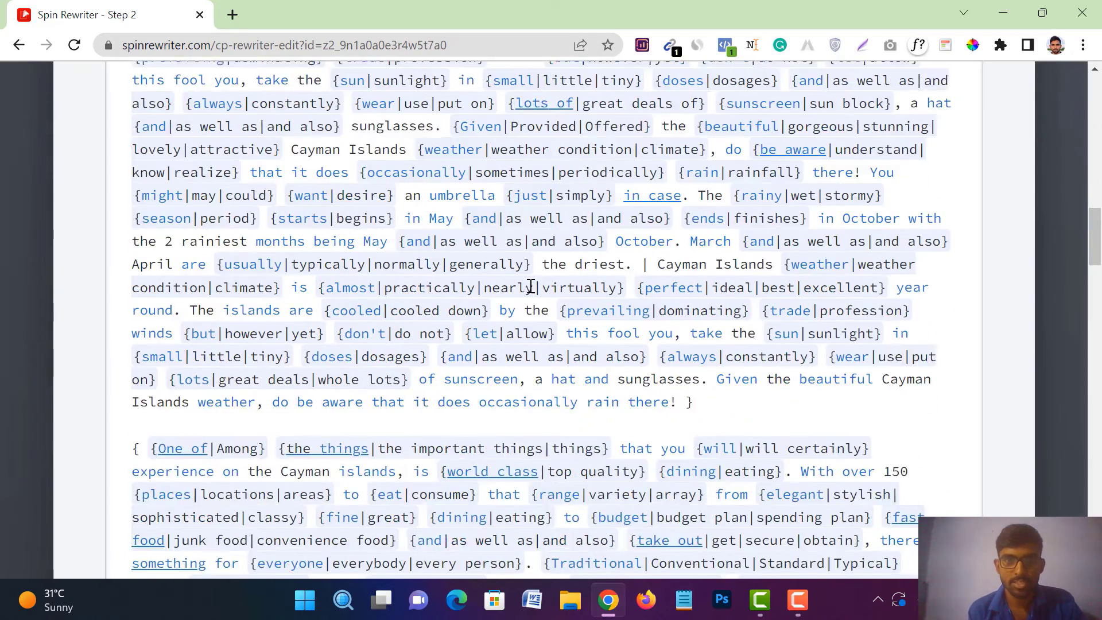
pyautogui.scroll(-9, 531, 286)
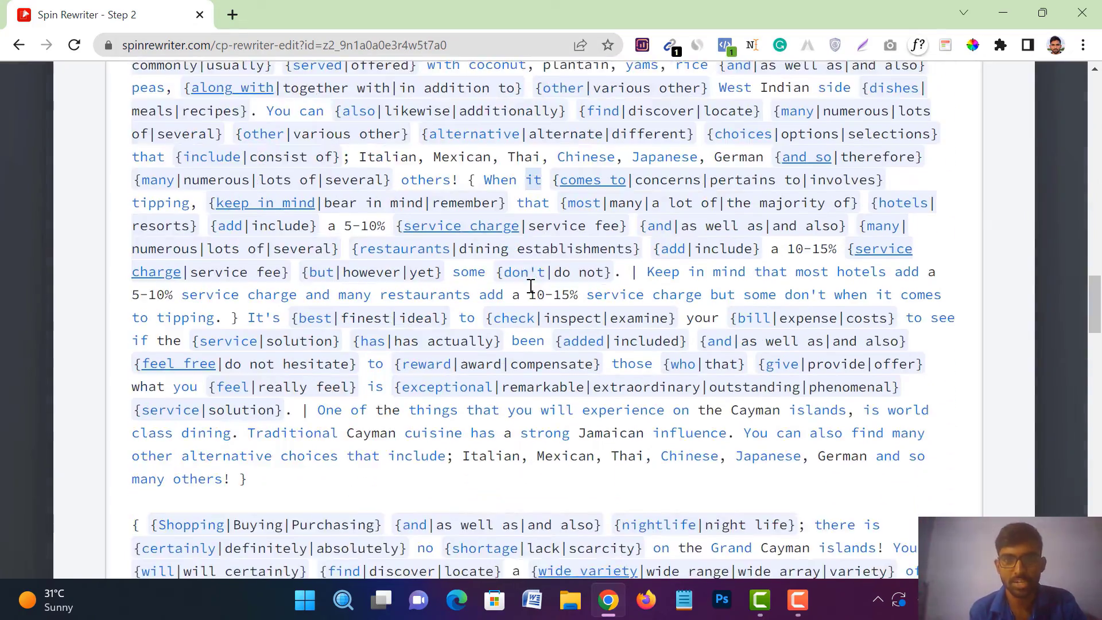
pyautogui.scroll(-18, 530, 286)
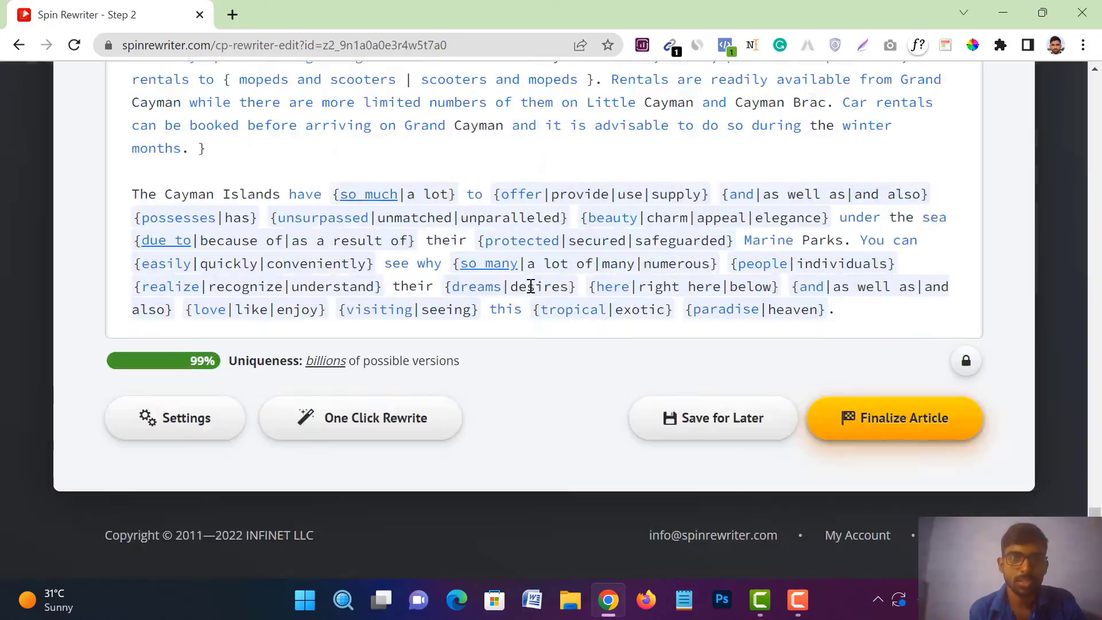
pyautogui.scroll(-3, 530, 286)
pyautogui.scroll(3, 508, 295)
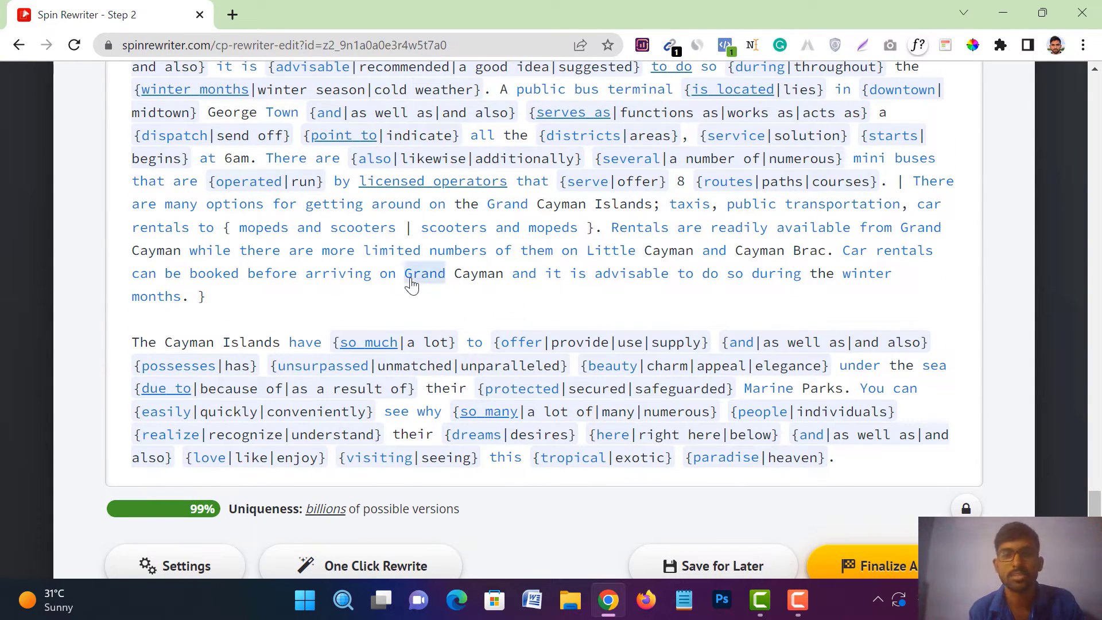
pyautogui.scroll(-3, 466, 319)
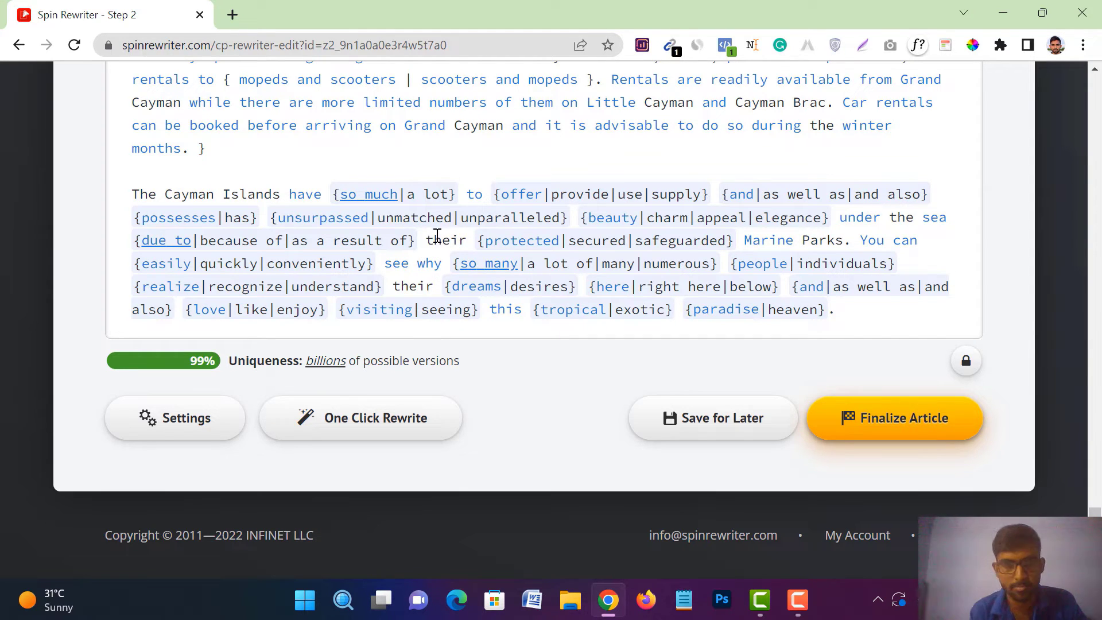
# Finalize the Grand Cayman article and confirm its name with Rename Article
pyautogui.click(868, 427)
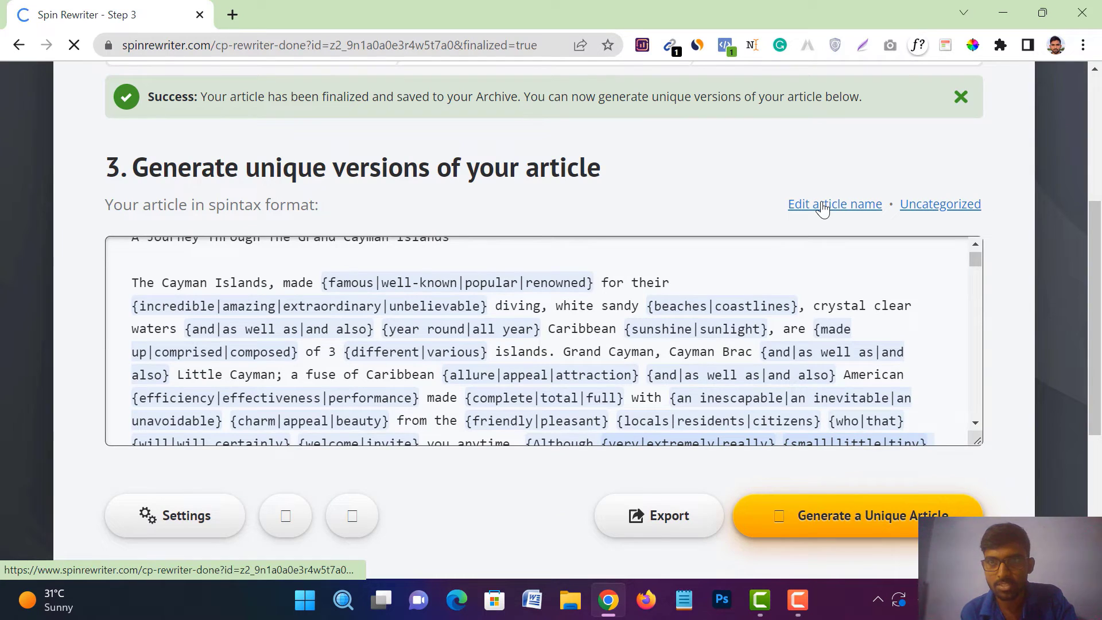
pyautogui.click(823, 207)
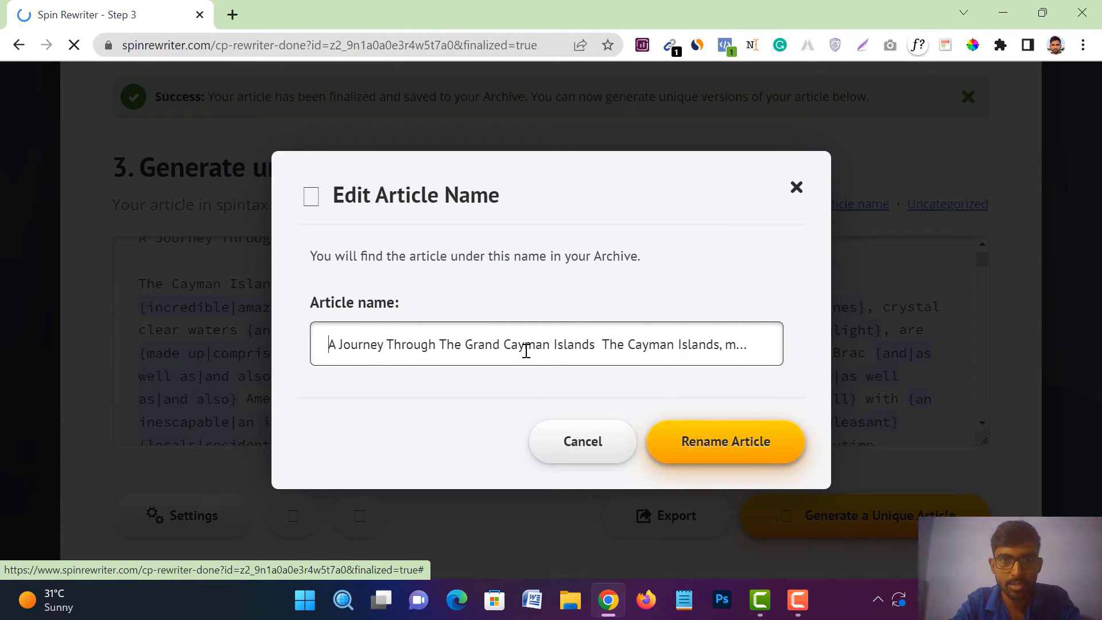
pyautogui.click(698, 445)
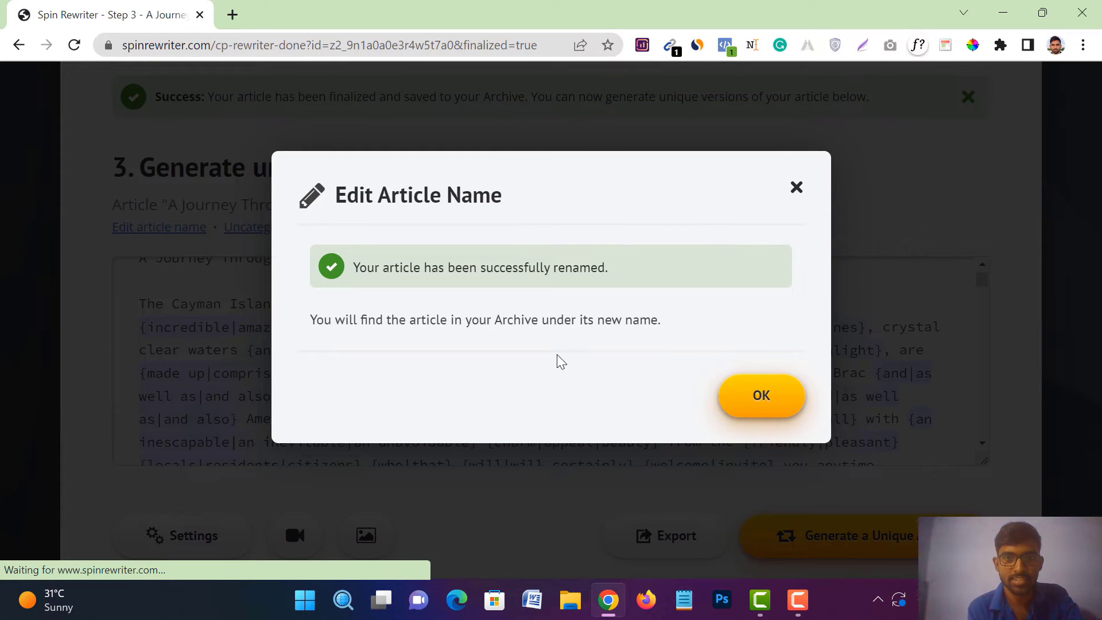
pyautogui.click(766, 414)
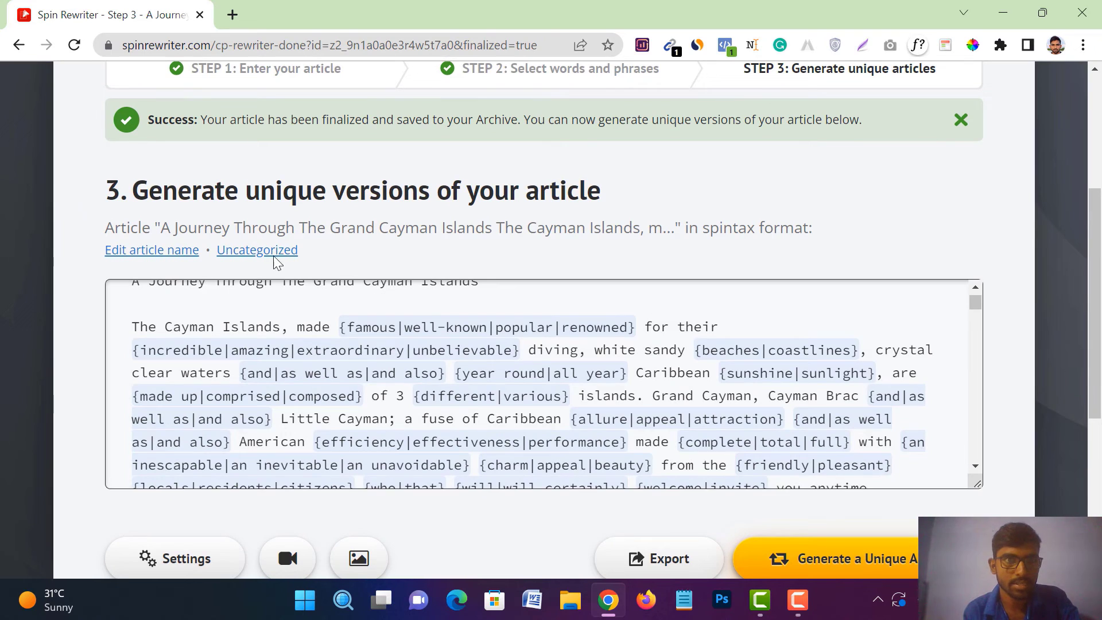
# Create a new 'winter' category and assign the Grand Cayman article to it
pyautogui.click(239, 251)
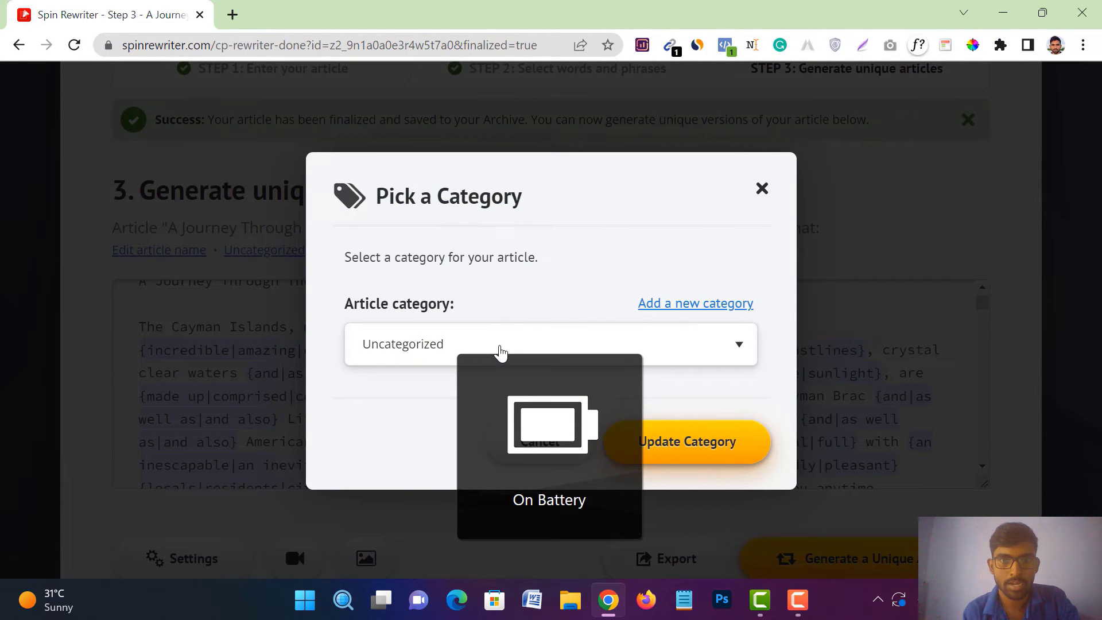
pyautogui.click(516, 347)
pyautogui.click(519, 349)
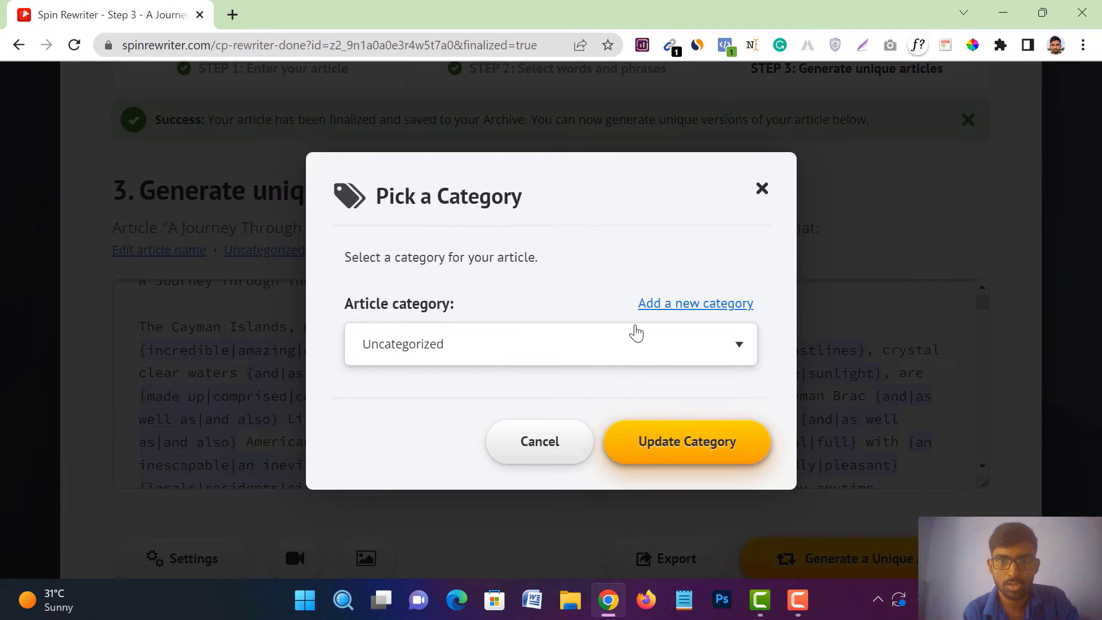
pyautogui.click(660, 310)
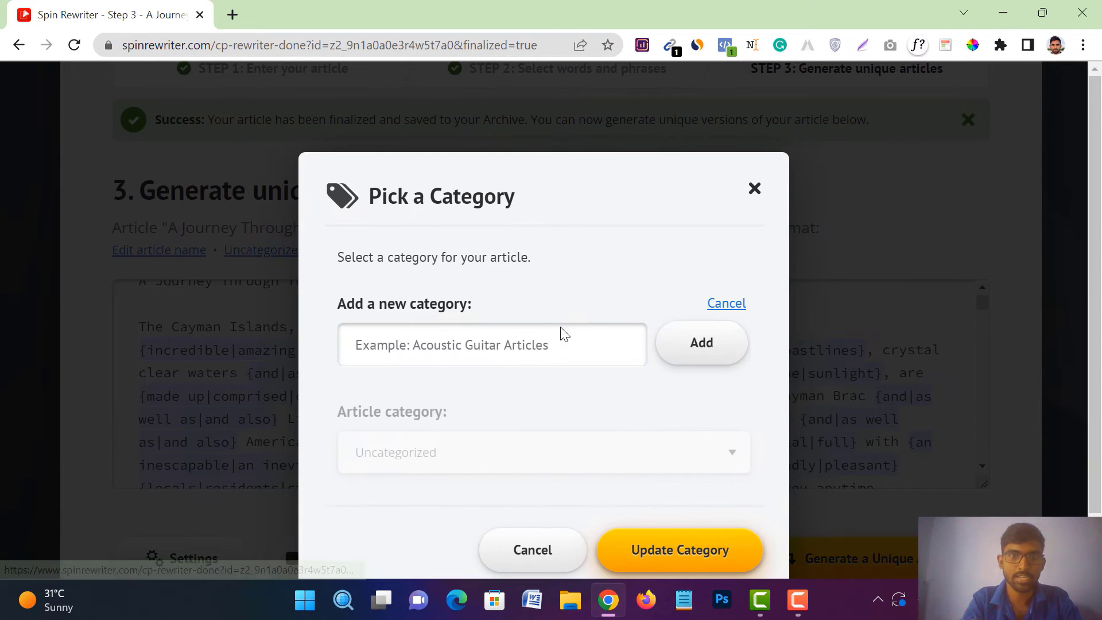
pyautogui.click(507, 337)
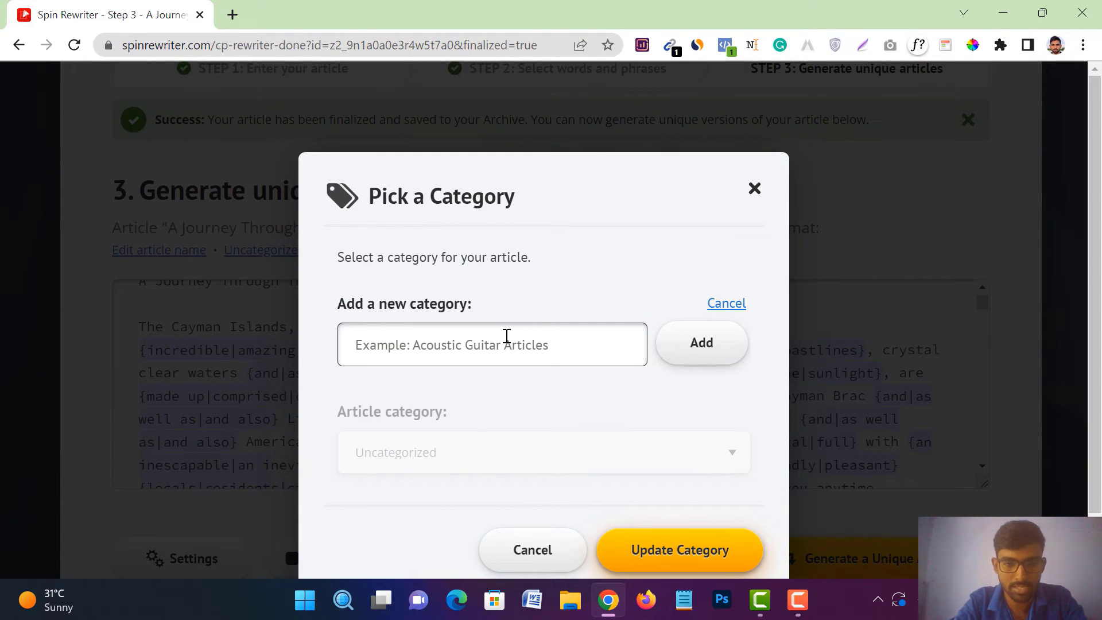
pyautogui.write('winter')
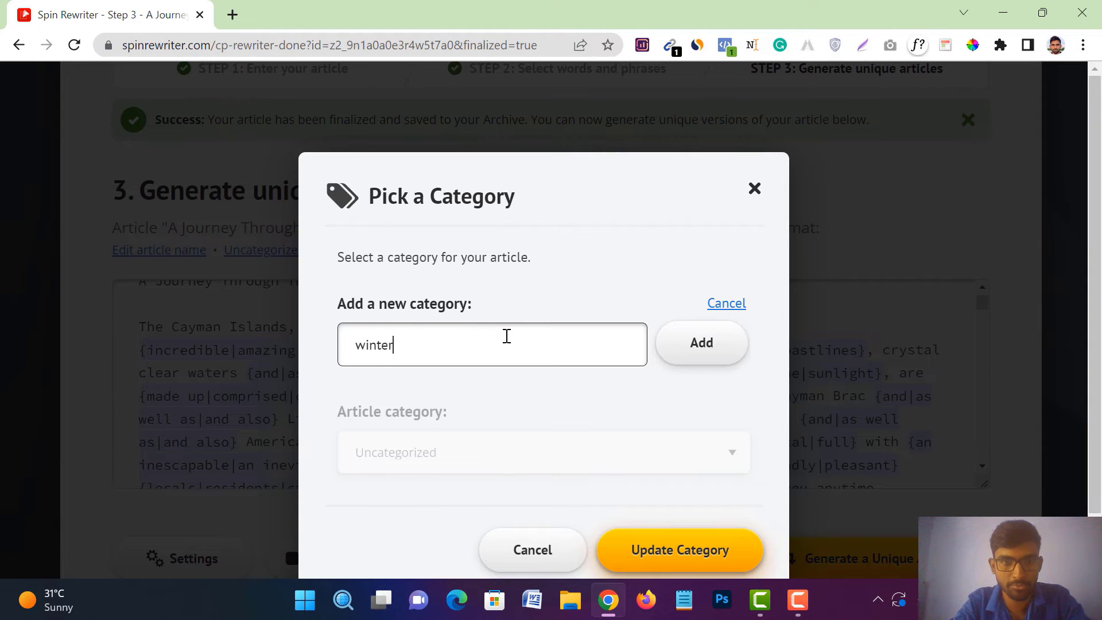
pyautogui.click(690, 351)
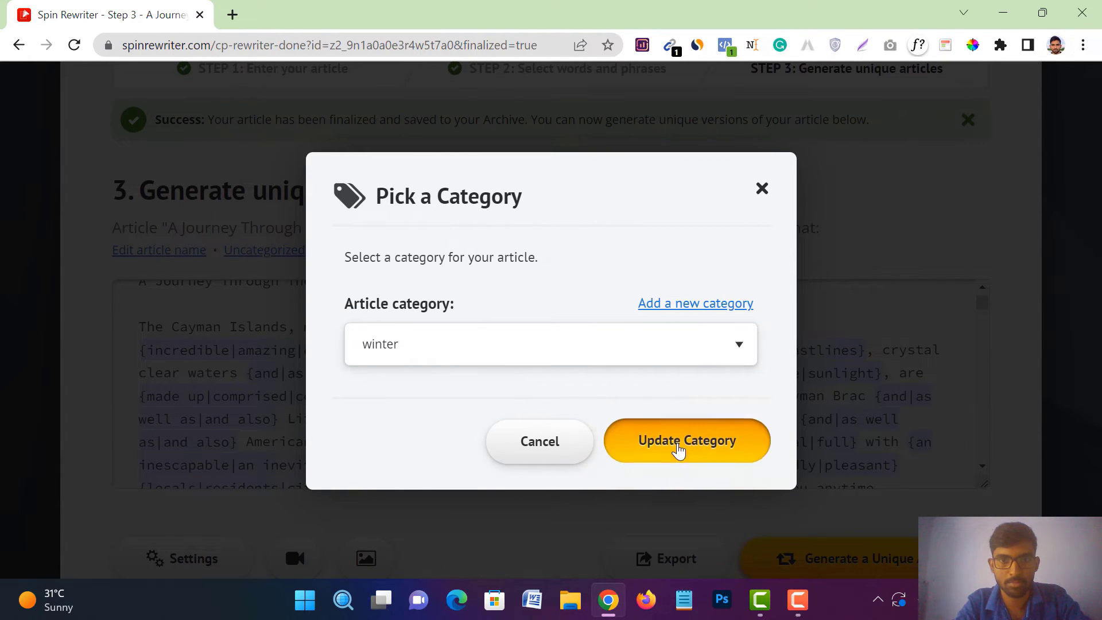
pyautogui.click(679, 451)
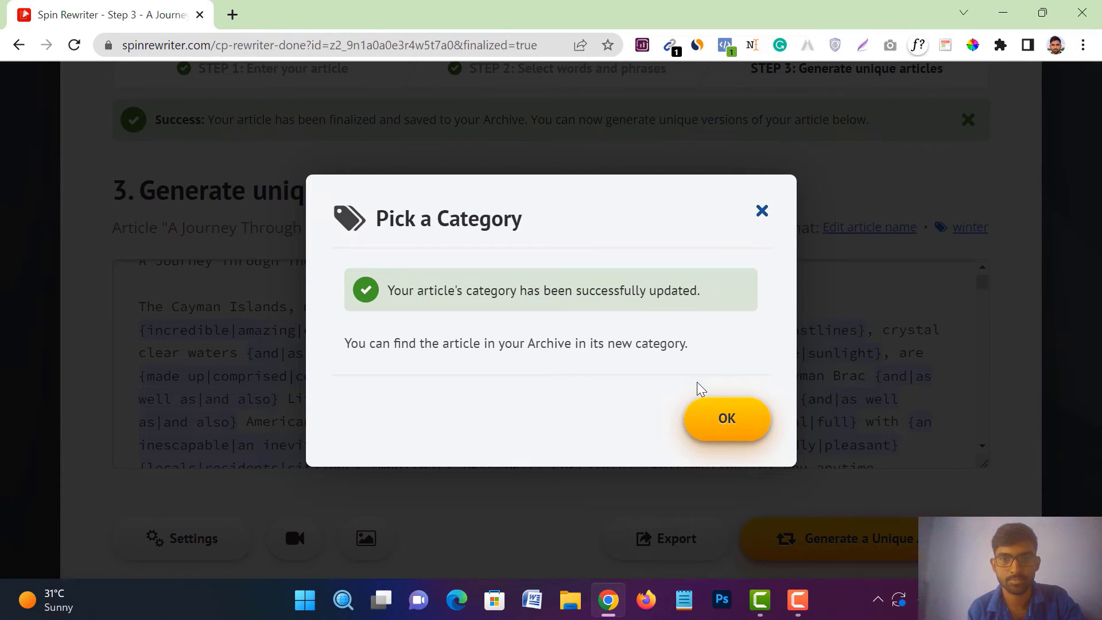
pyautogui.click(726, 422)
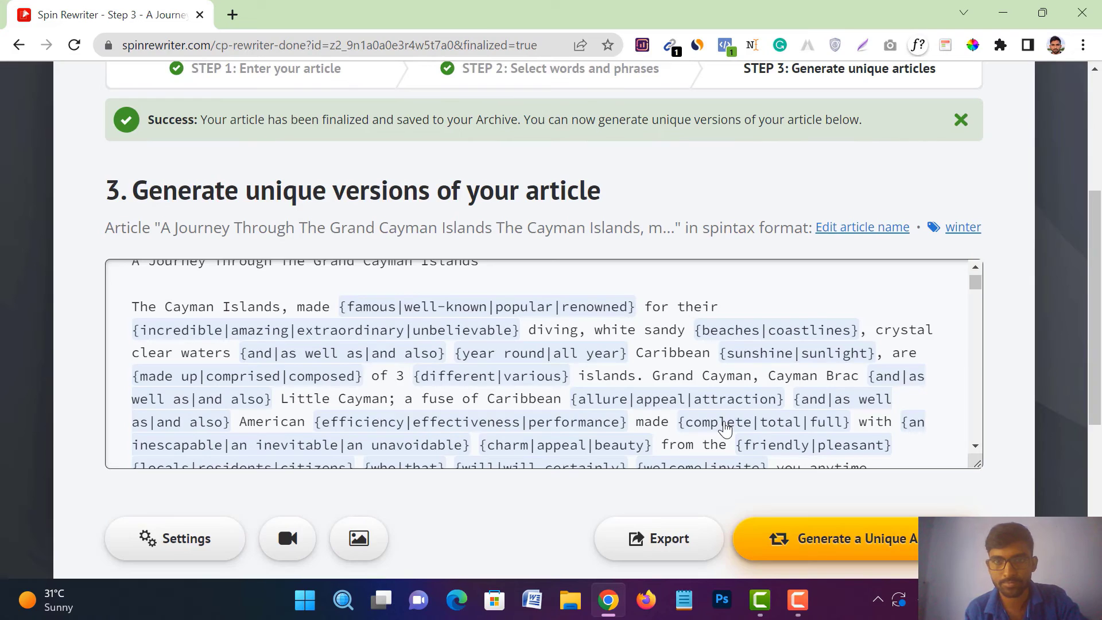
pyautogui.scroll(-2, 1012, 387)
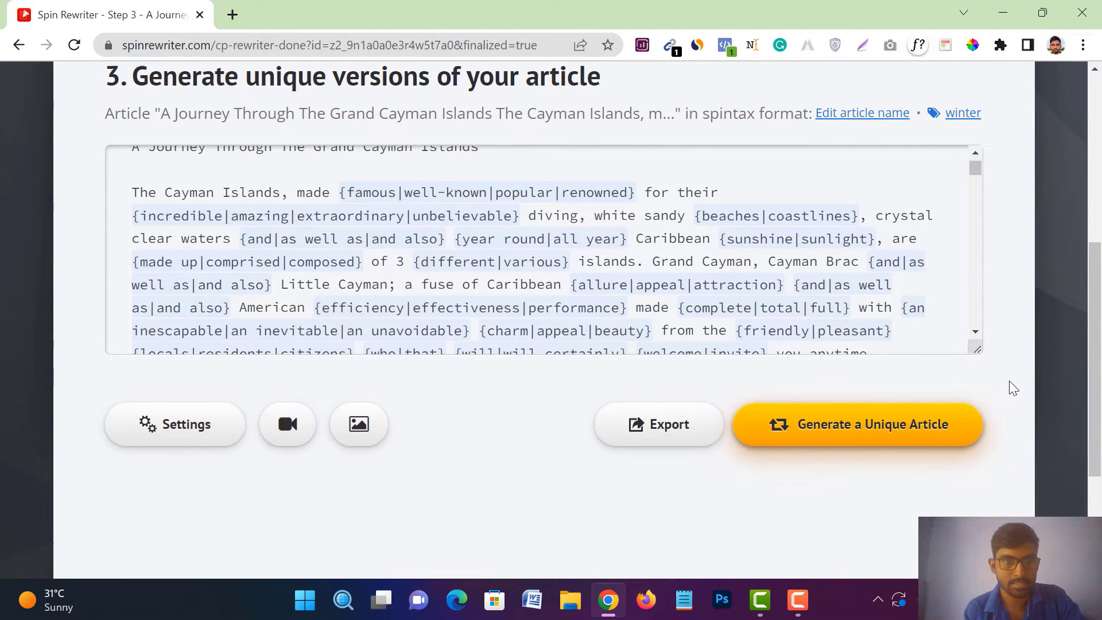
pyautogui.scroll(-2, 861, 345)
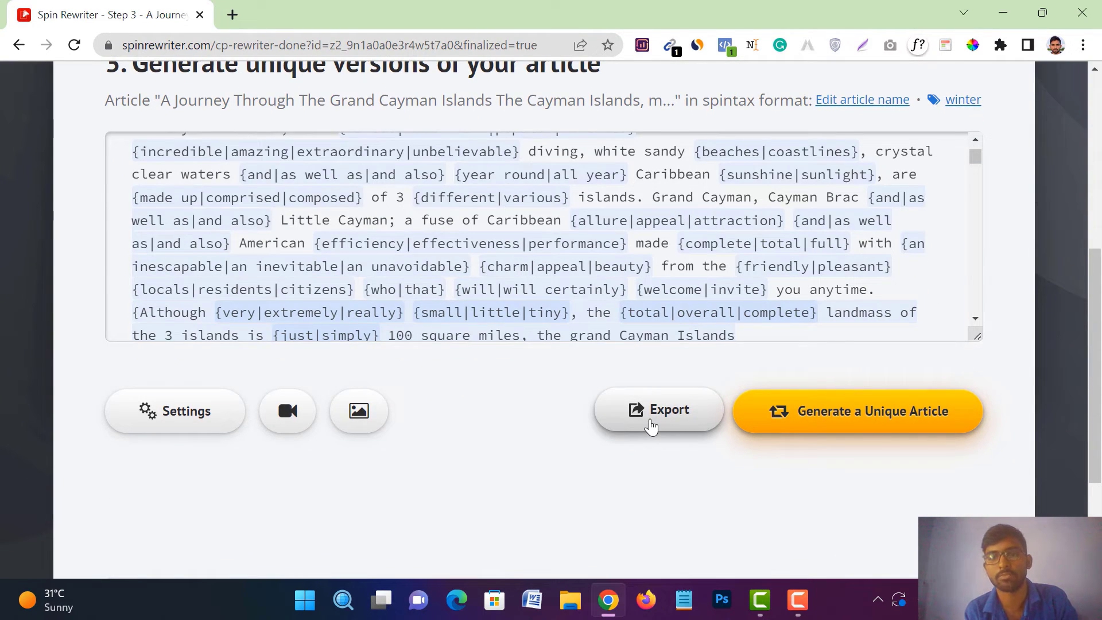
pyautogui.click(650, 425)
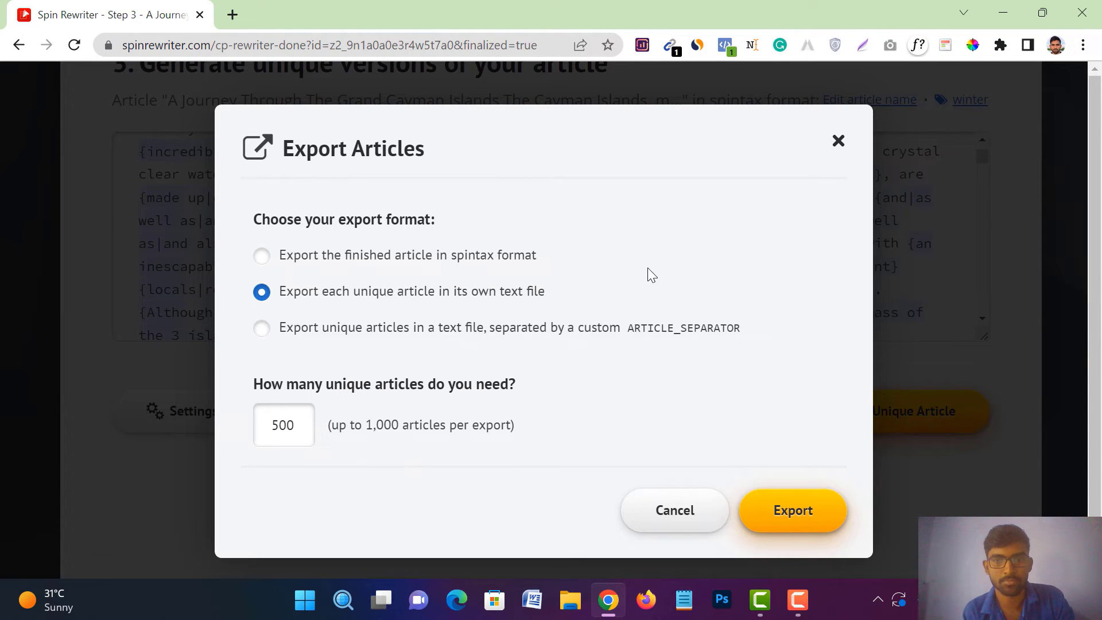
pyautogui.click(839, 140)
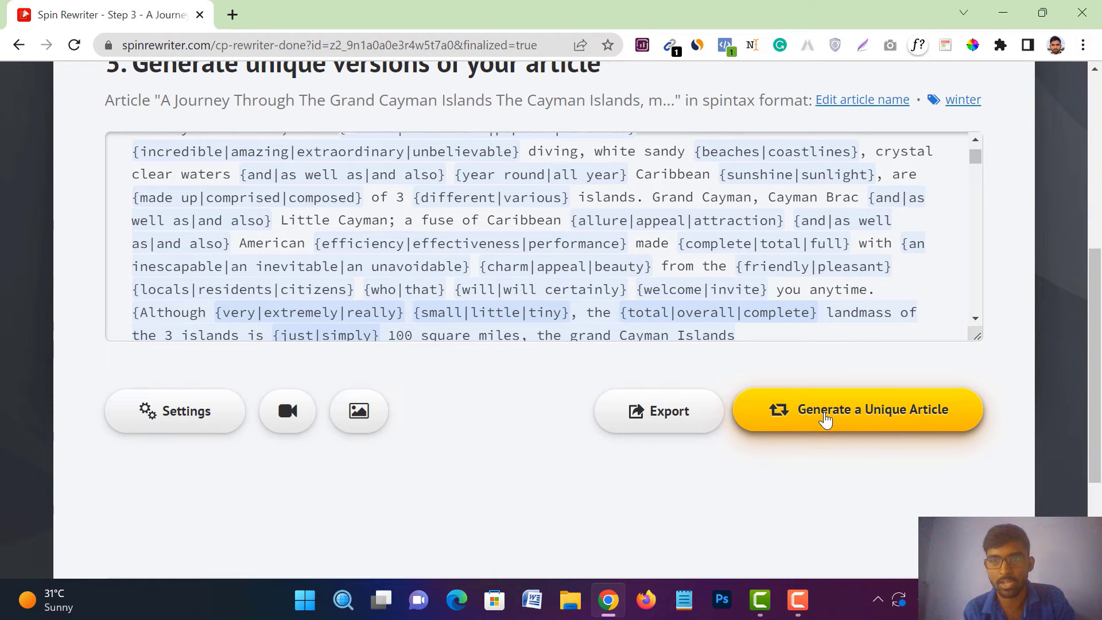
# Generate a unique article and review the 736-word result rated 87% uniqueness
pyautogui.click(824, 418)
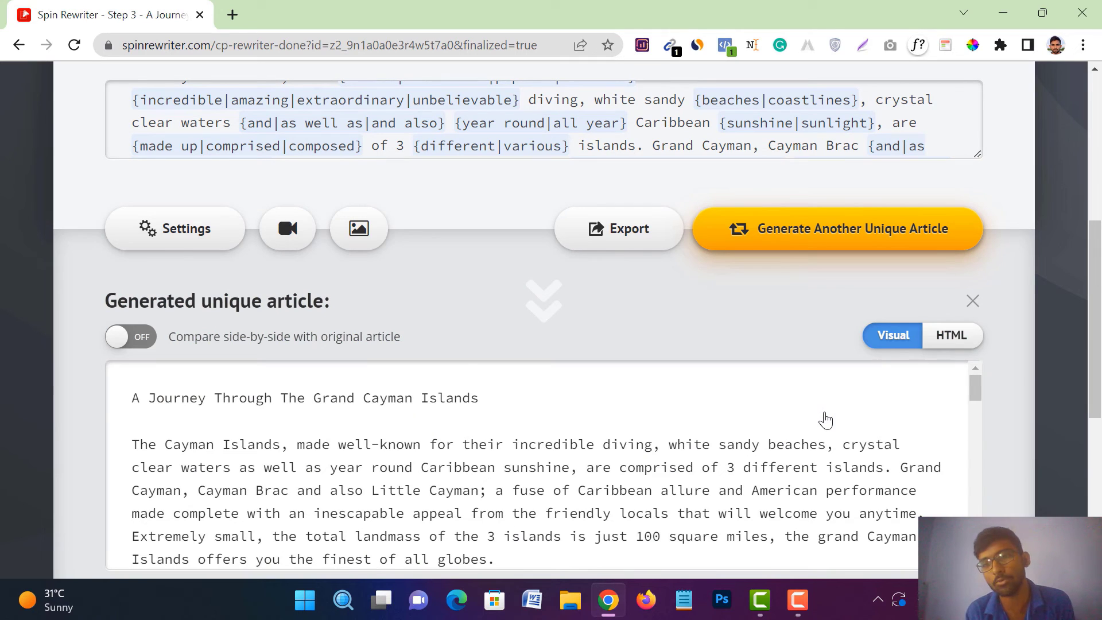
pyautogui.scroll(-2, 825, 421)
pyautogui.scroll(2, 823, 419)
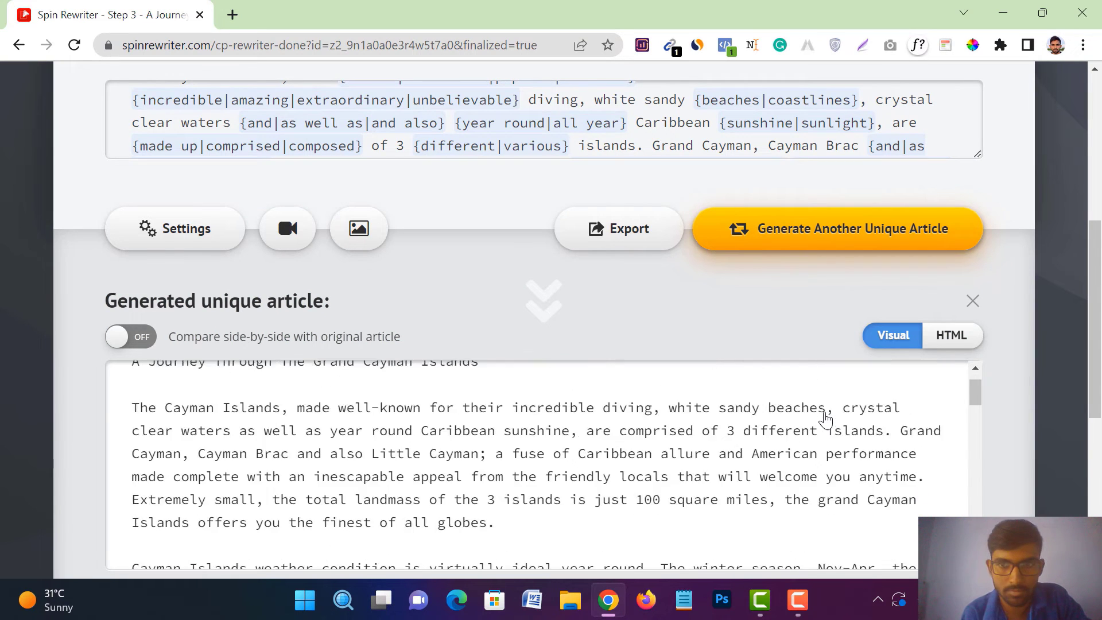
pyautogui.scroll(-4, 1013, 413)
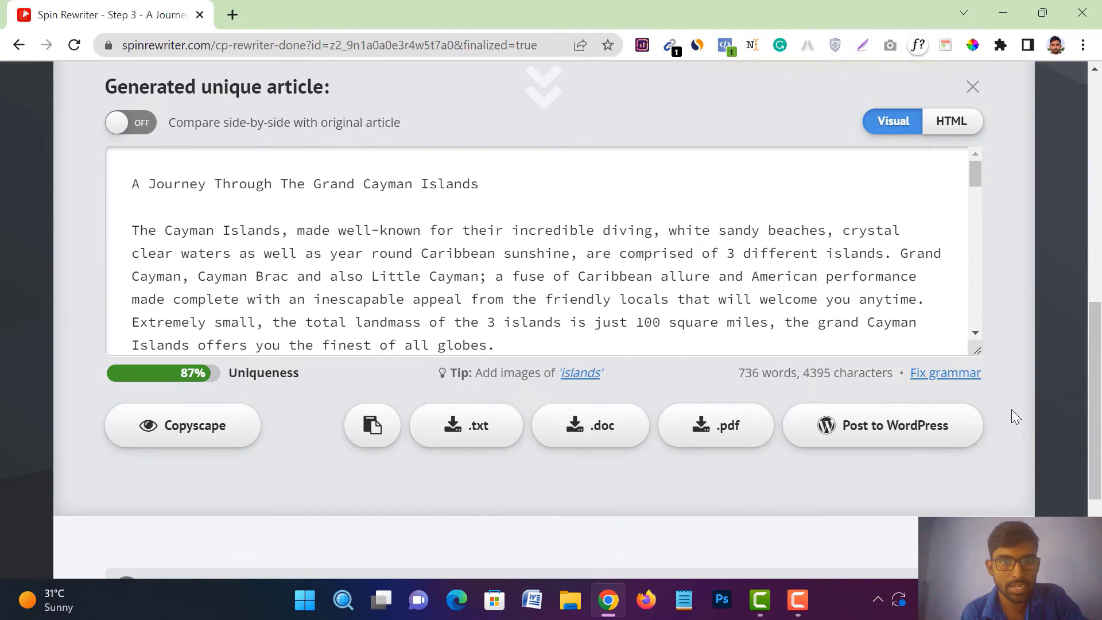
pyautogui.scroll(-3, 643, 241)
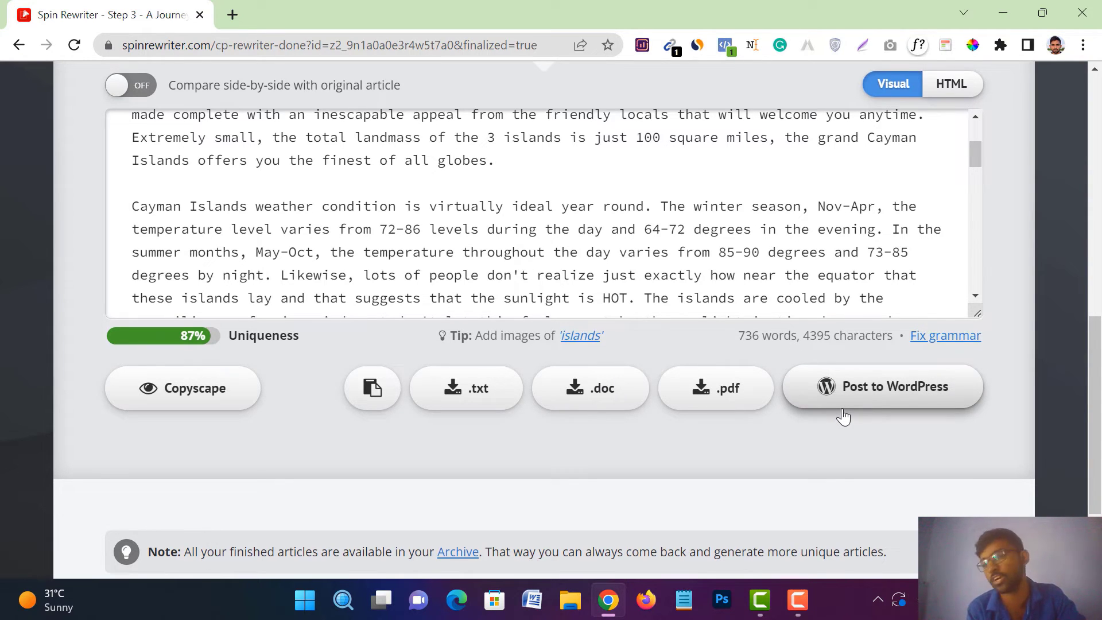
pyautogui.scroll(1, 843, 416)
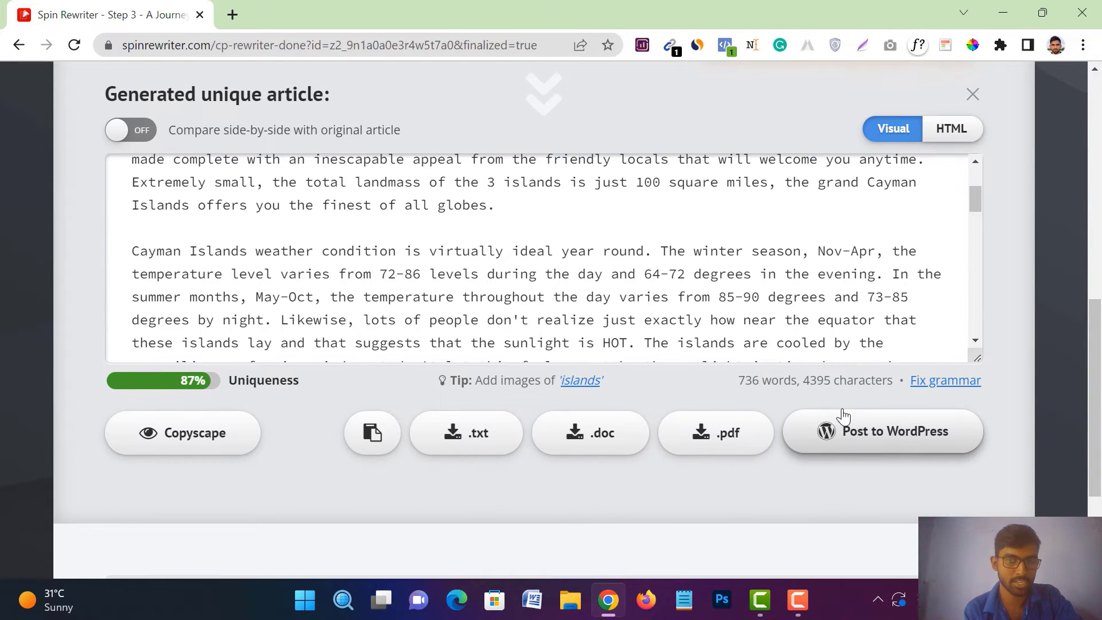
pyautogui.scroll(2, 841, 414)
pyautogui.scroll(-10, 567, 442)
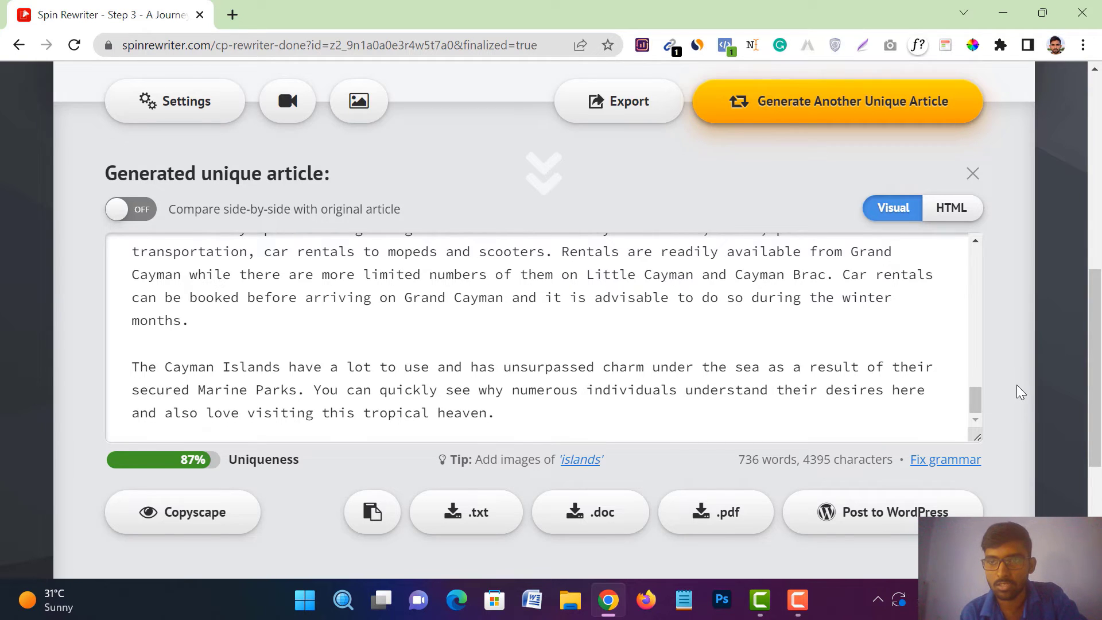
pyautogui.scroll(3, 1020, 393)
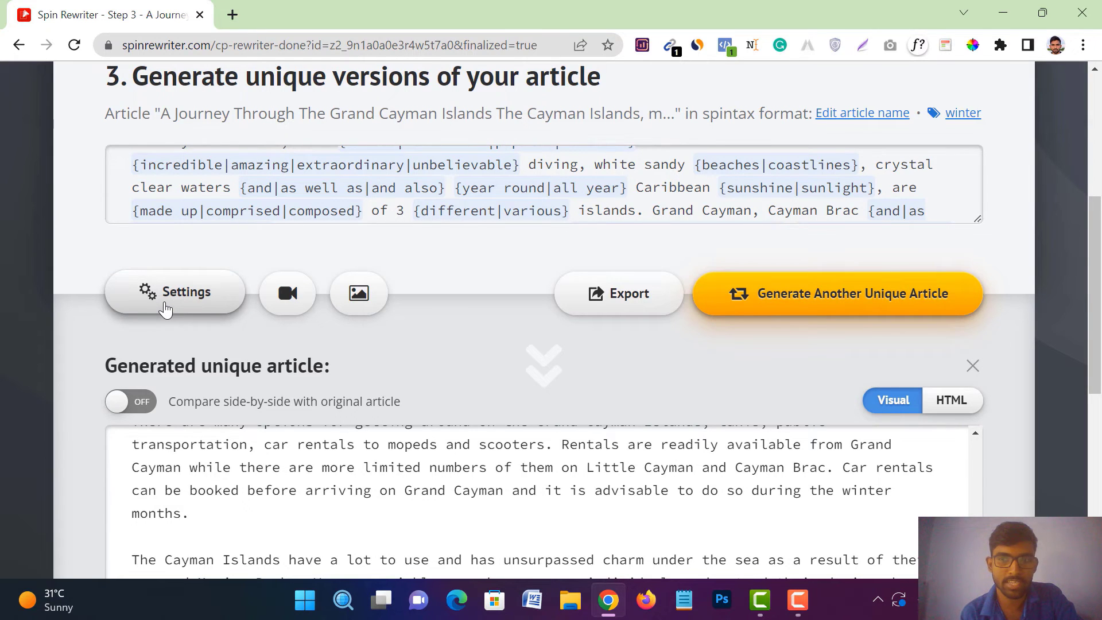
# Switch on 'Never use original words…' and 'Enrich articles with headings, bullet points, etc.', then apply
pyautogui.click(164, 305)
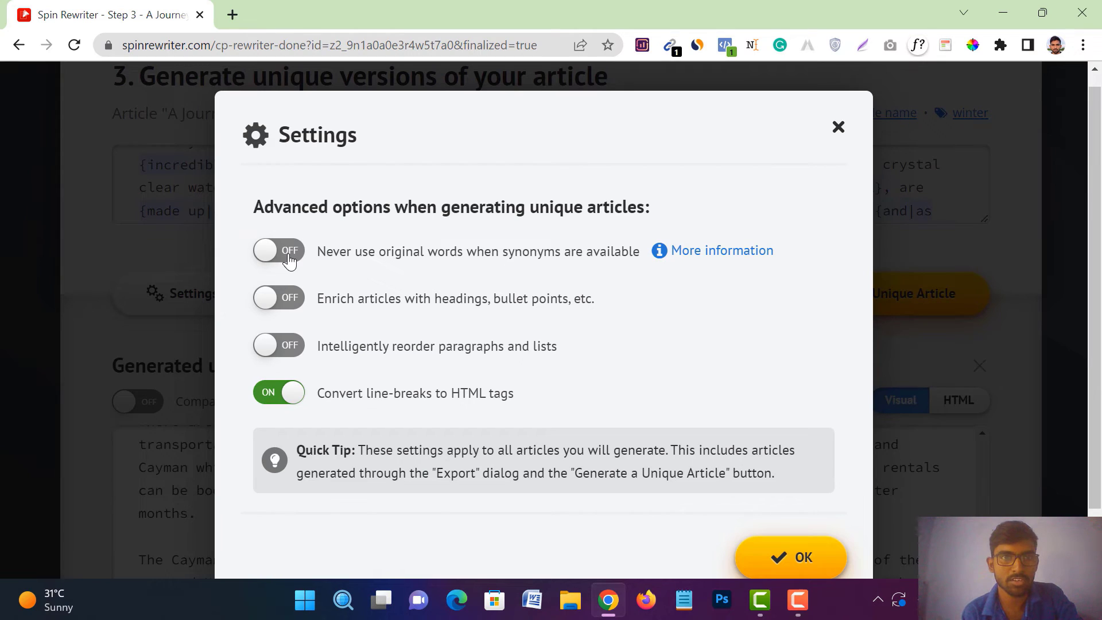
pyautogui.click(267, 257)
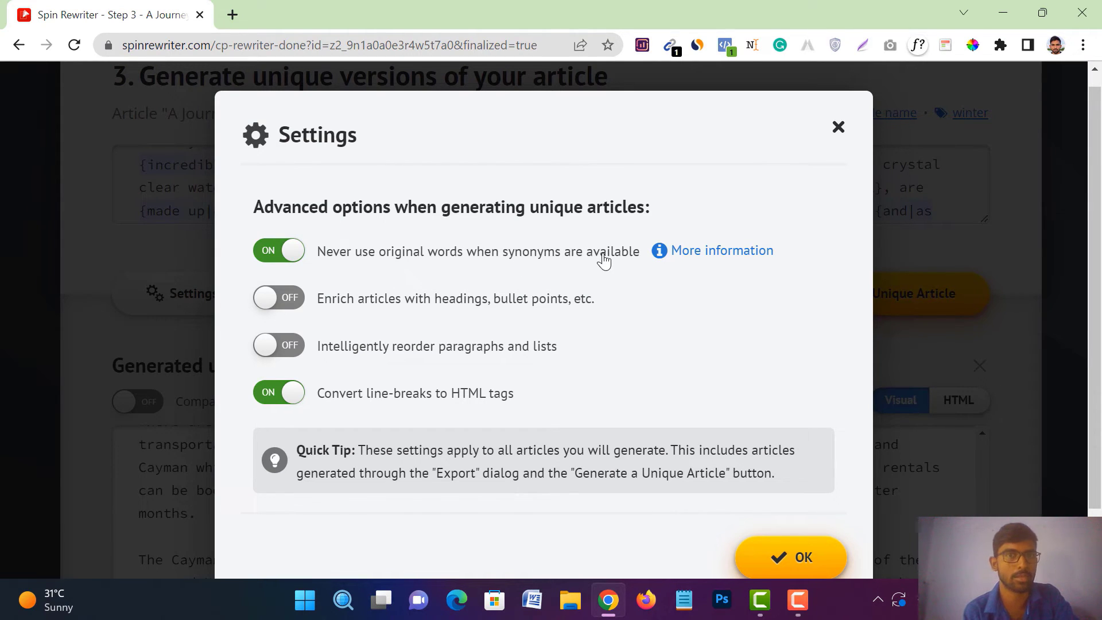
pyautogui.click(268, 298)
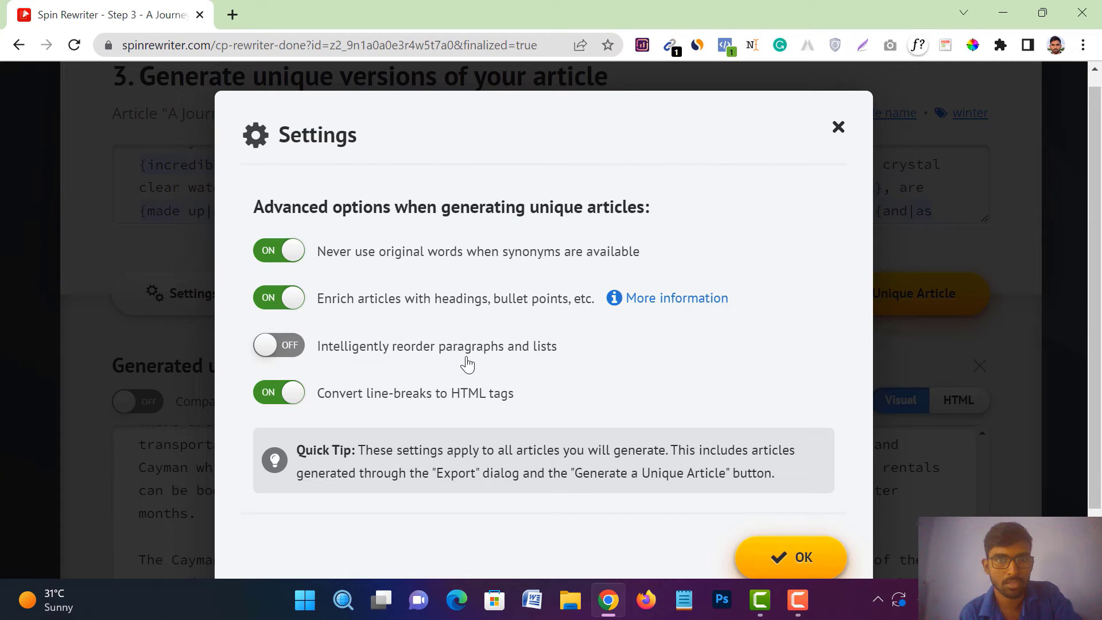
pyautogui.scroll(-1, 487, 356)
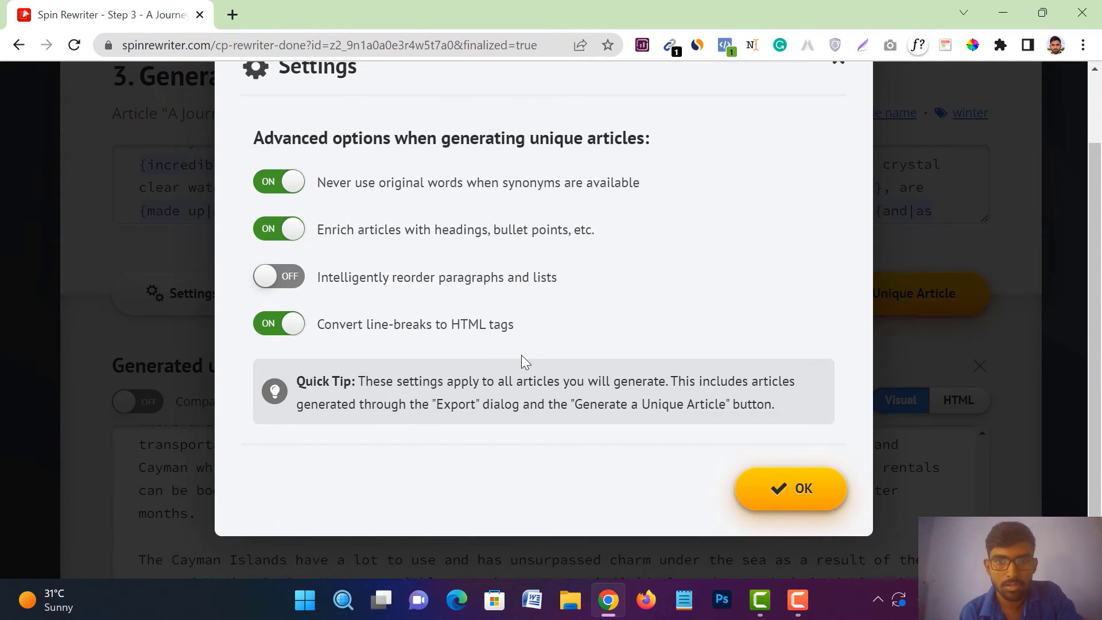
pyautogui.click(772, 490)
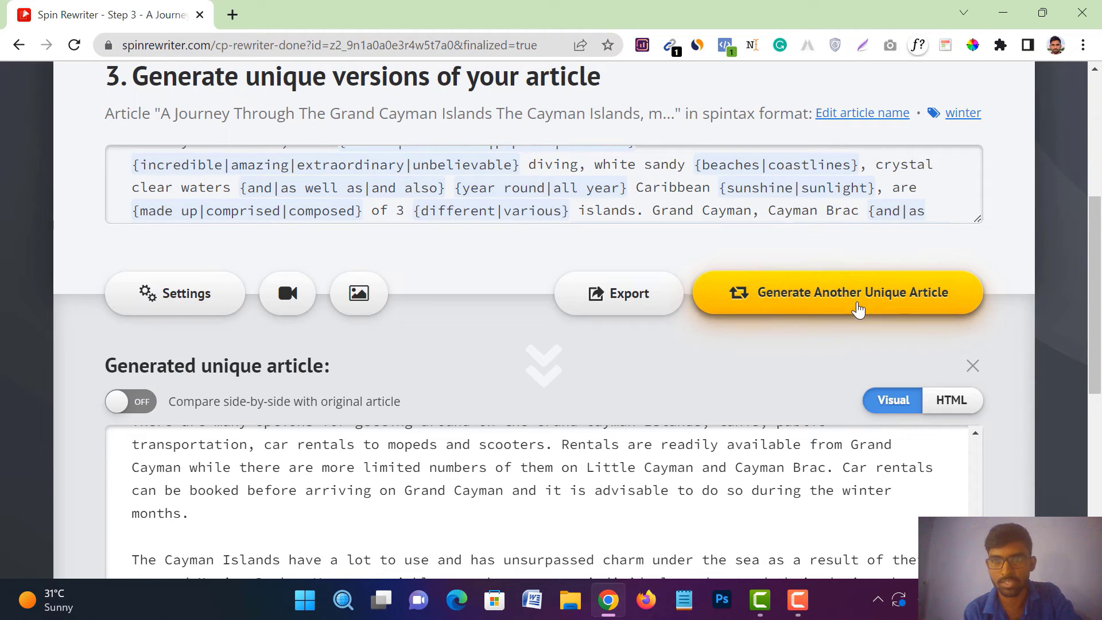
# Generate another unique article and review the 349-word, 2168-character result rated 98% unique
pyautogui.click(843, 306)
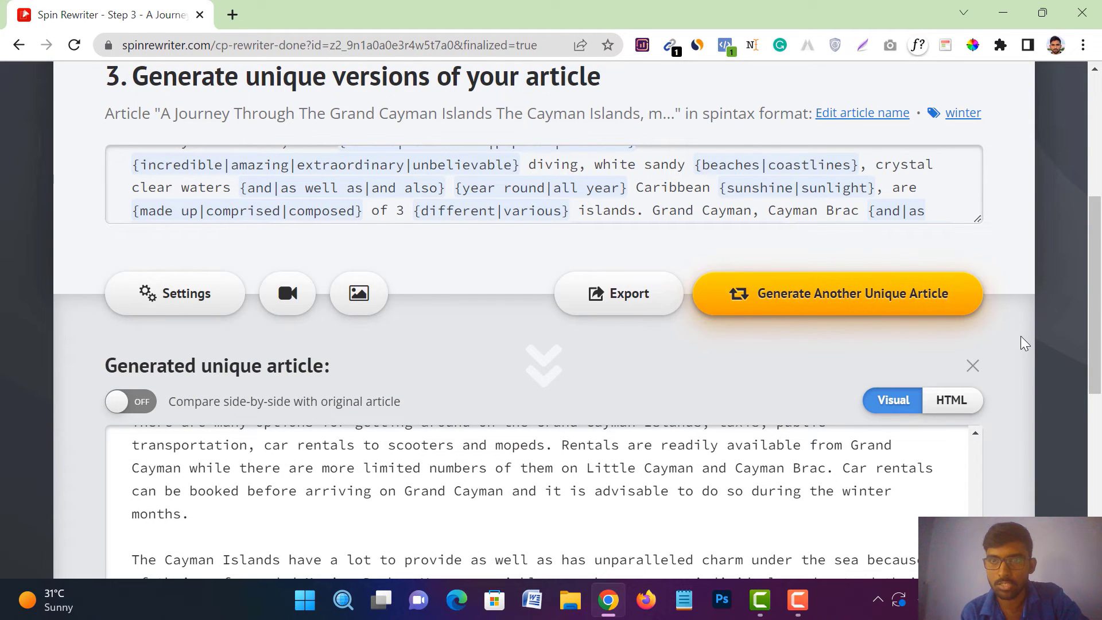
pyautogui.scroll(-1, 1024, 343)
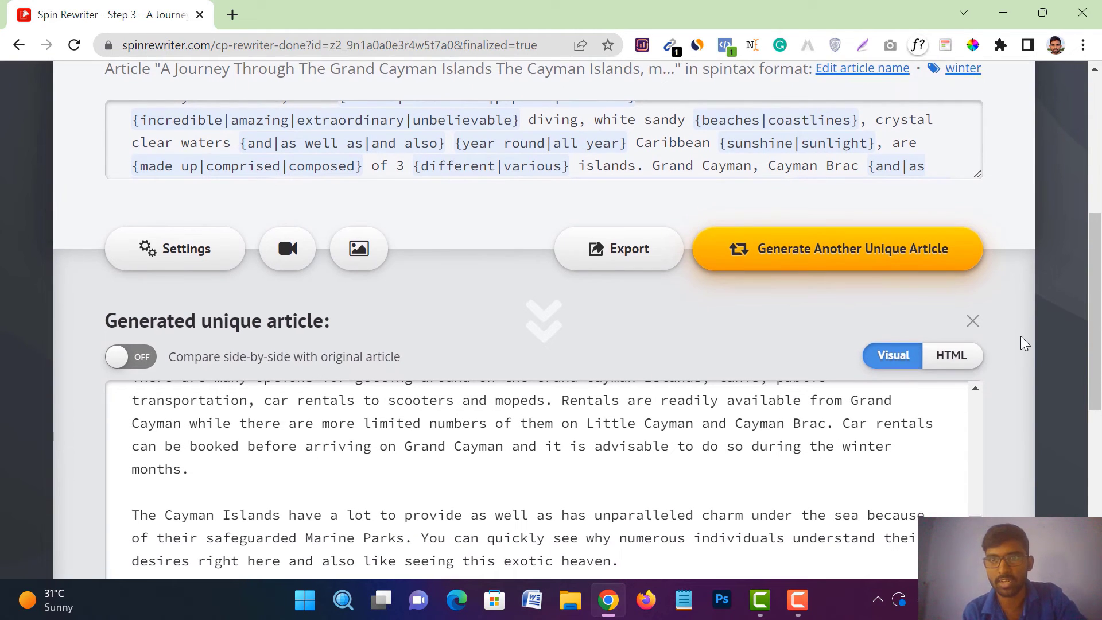
pyautogui.scroll(-3, 1024, 342)
pyautogui.scroll(-2, 1024, 343)
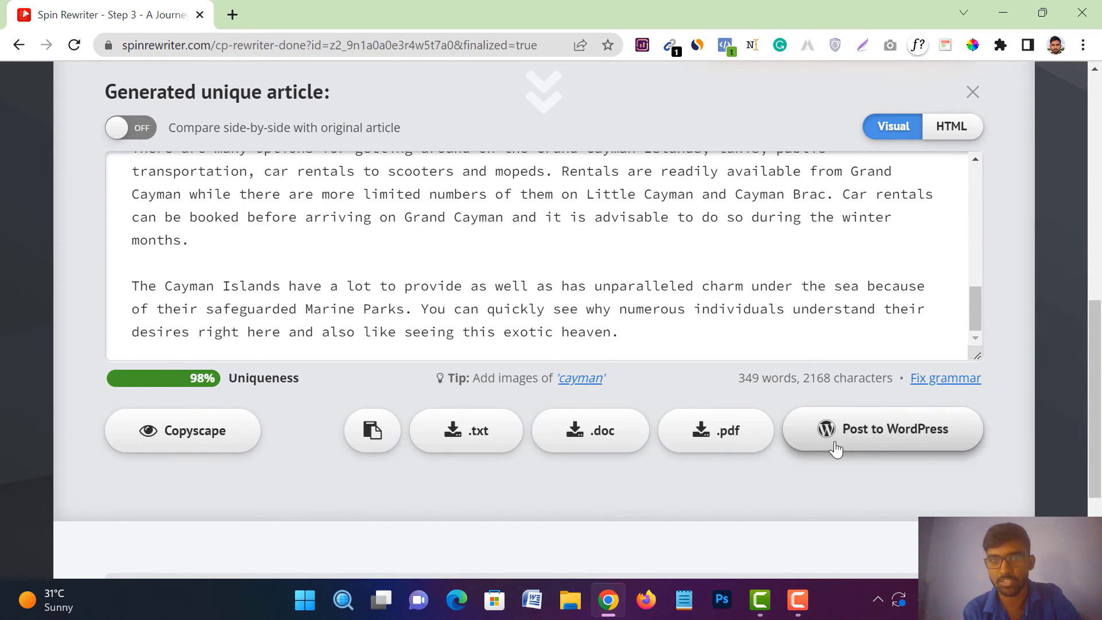
pyautogui.scroll(-3, 770, 479)
pyautogui.scroll(5, 770, 477)
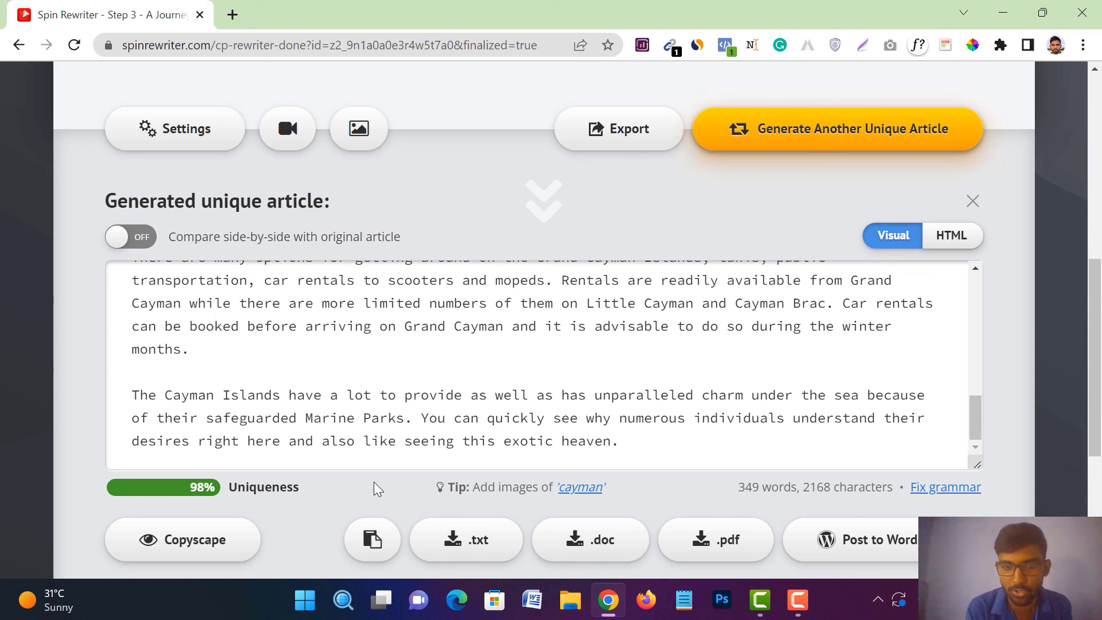
pyautogui.scroll(-1, 466, 476)
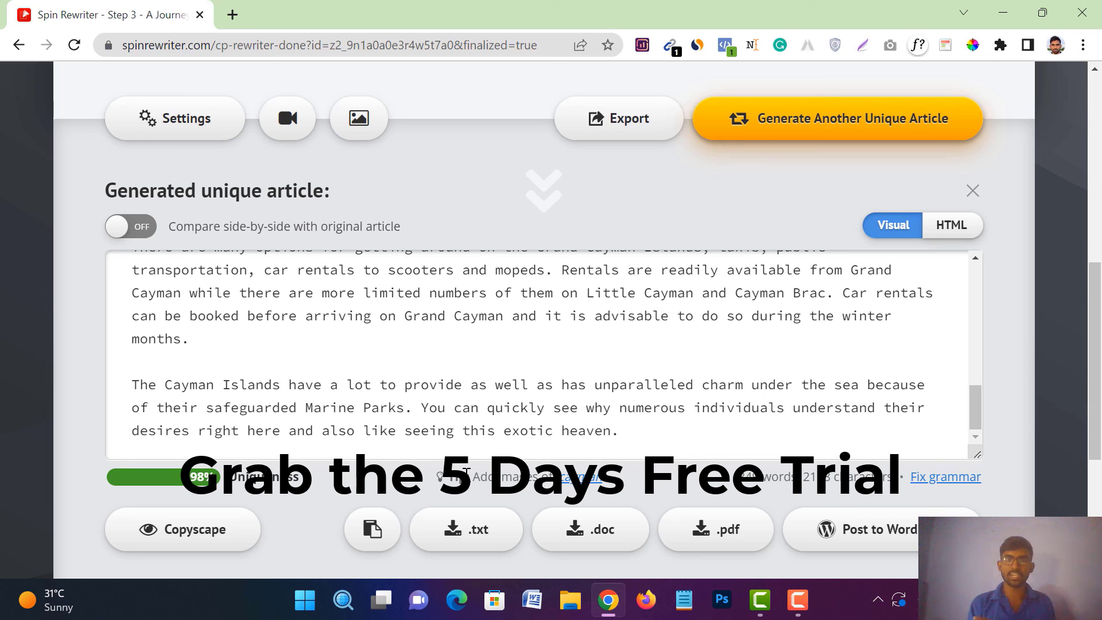
pyautogui.scroll(1, 375, 489)
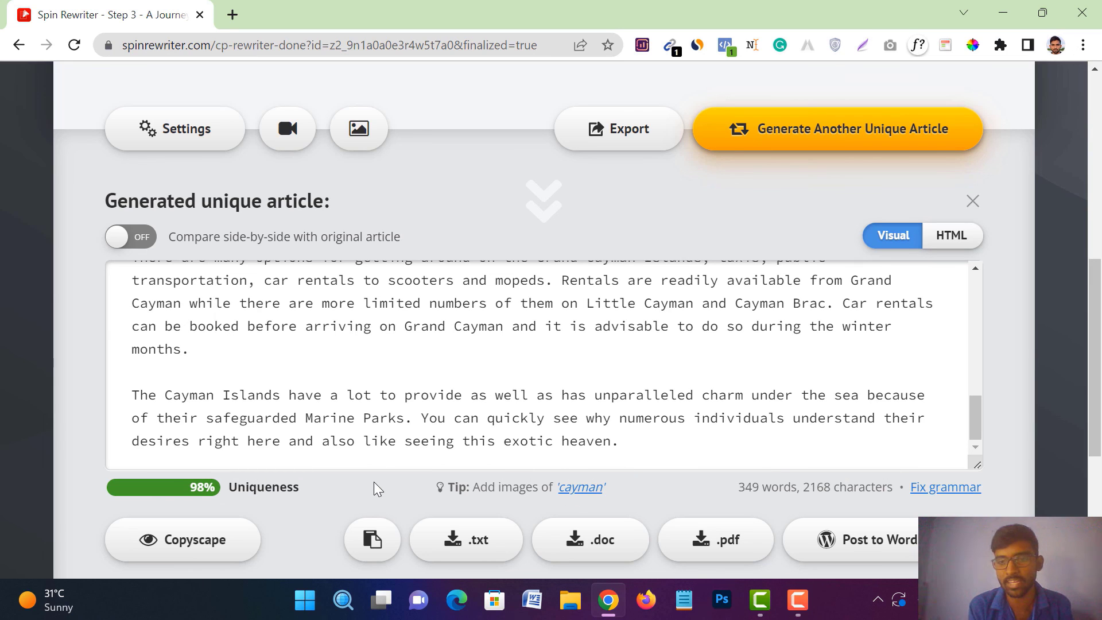
pyautogui.scroll(-1, 405, 481)
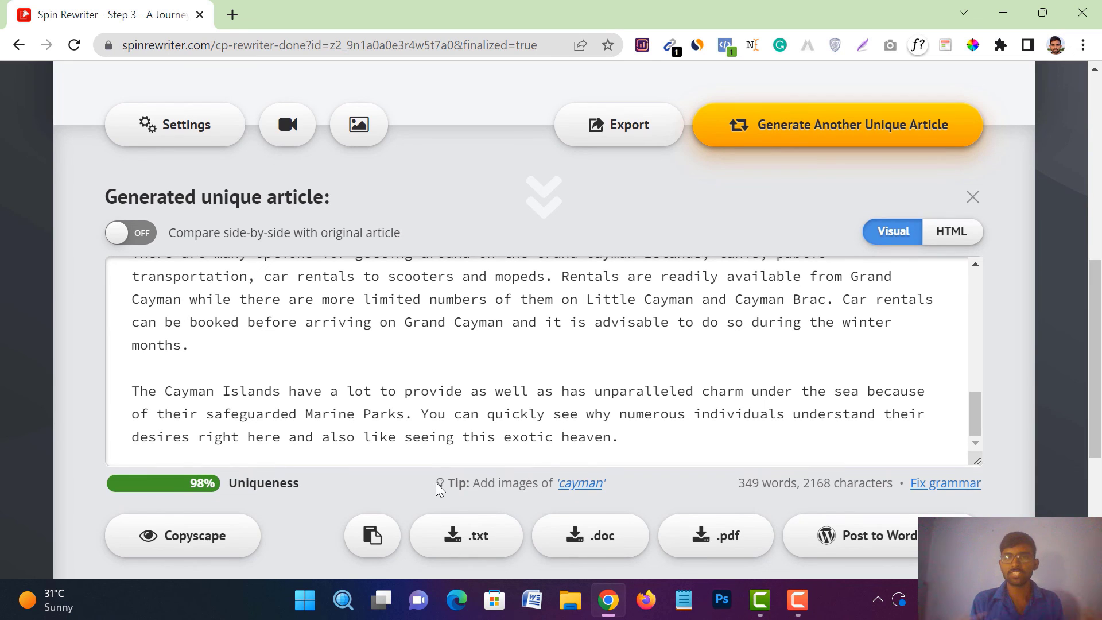